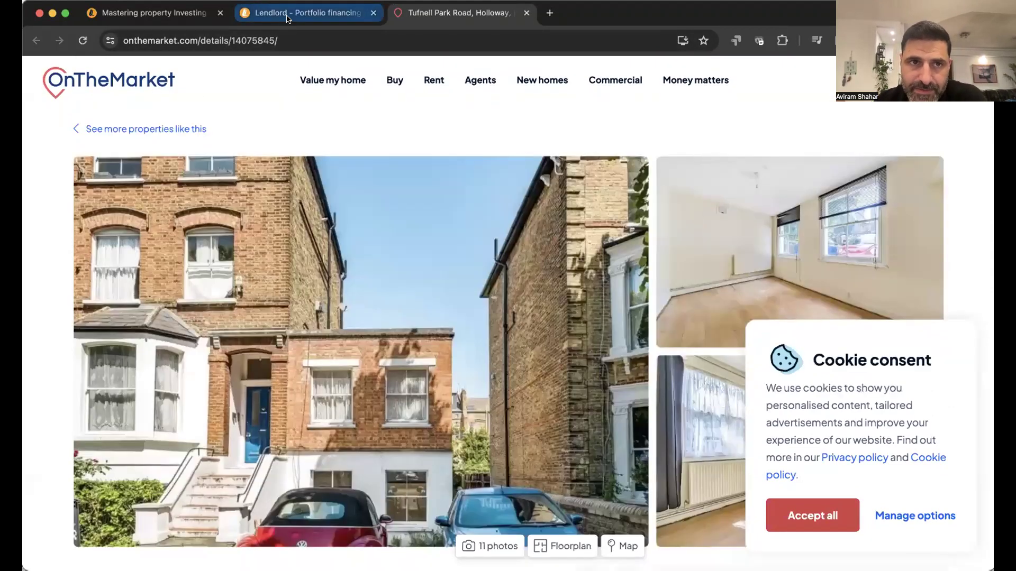
- Switch back to the Lendlord tab with the repossessed-properties list headed by Tufnell Park Road
{"action": "left_click", "coordinate": [305, 13]}
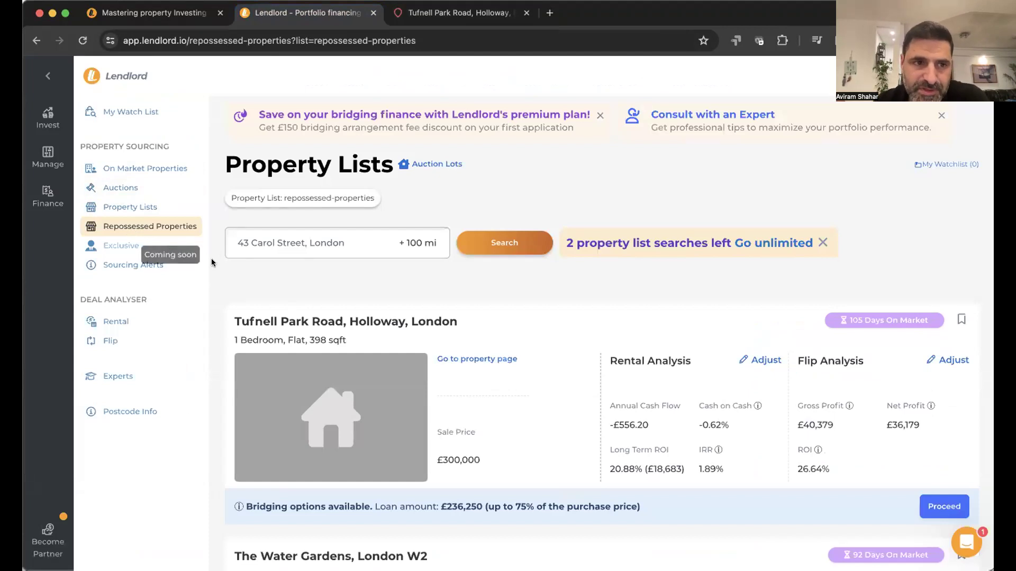
- Go to Sourcing Alerts and log out of the current account
{"action": "left_click", "coordinate": [172, 268]}
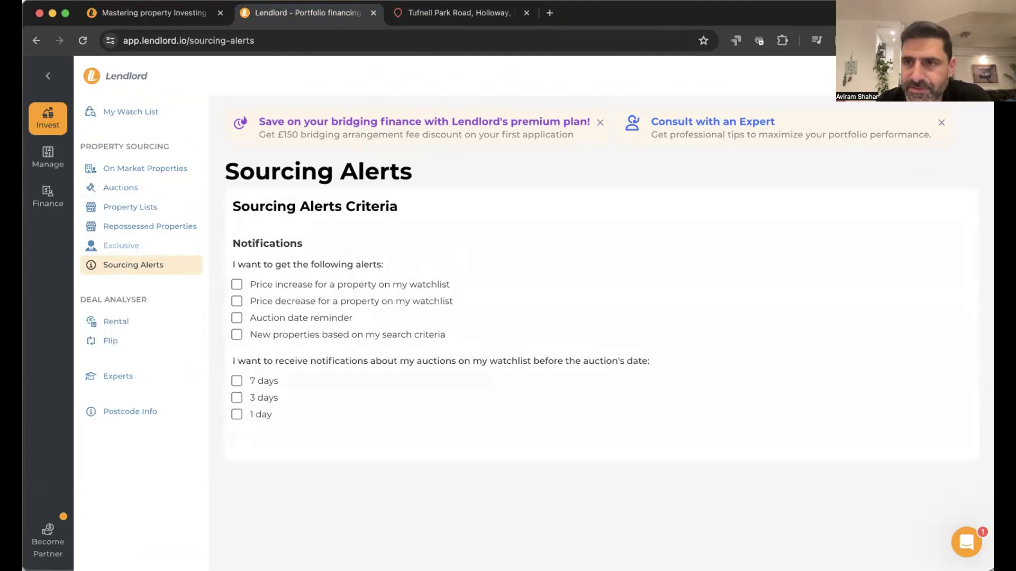
{"action": "left_click", "coordinate": [963, 76]}
{"action": "left_click", "coordinate": [945, 238]}
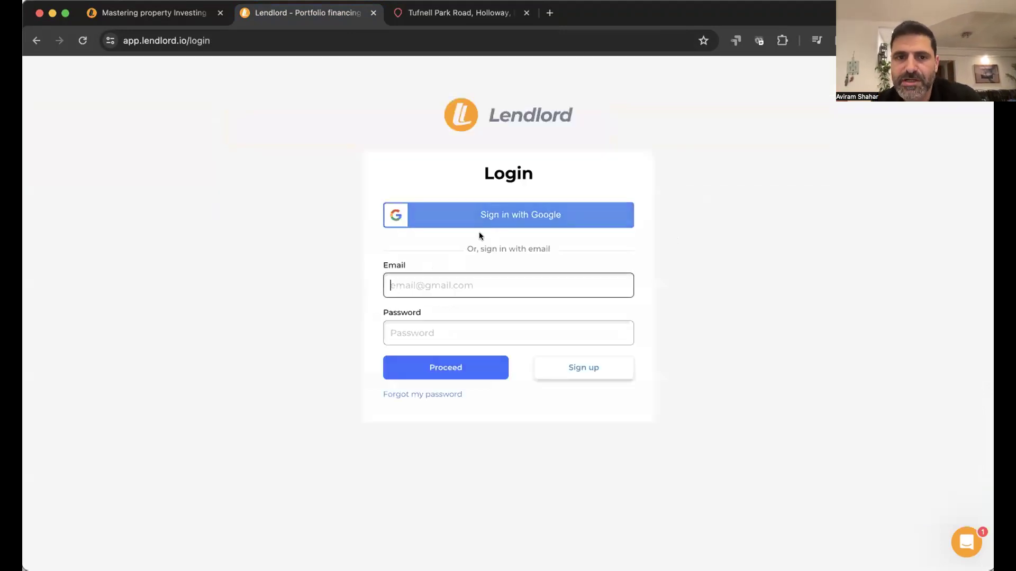
- Sign back in using the saved demo account login
{"action": "triple_click", "coordinate": [456, 276]}
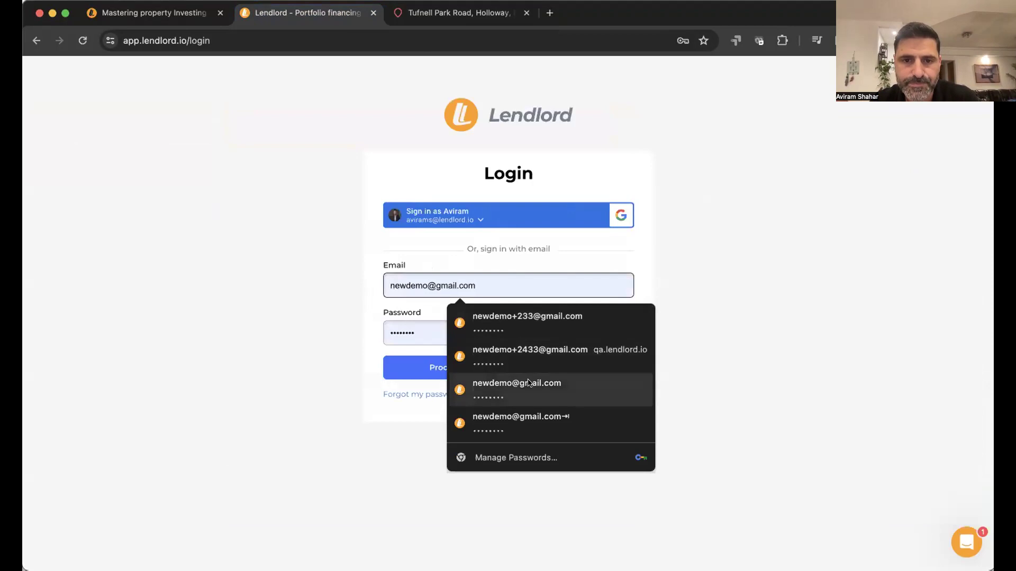
{"action": "left_click", "coordinate": [528, 382]}
{"action": "left_click", "coordinate": [450, 368]}
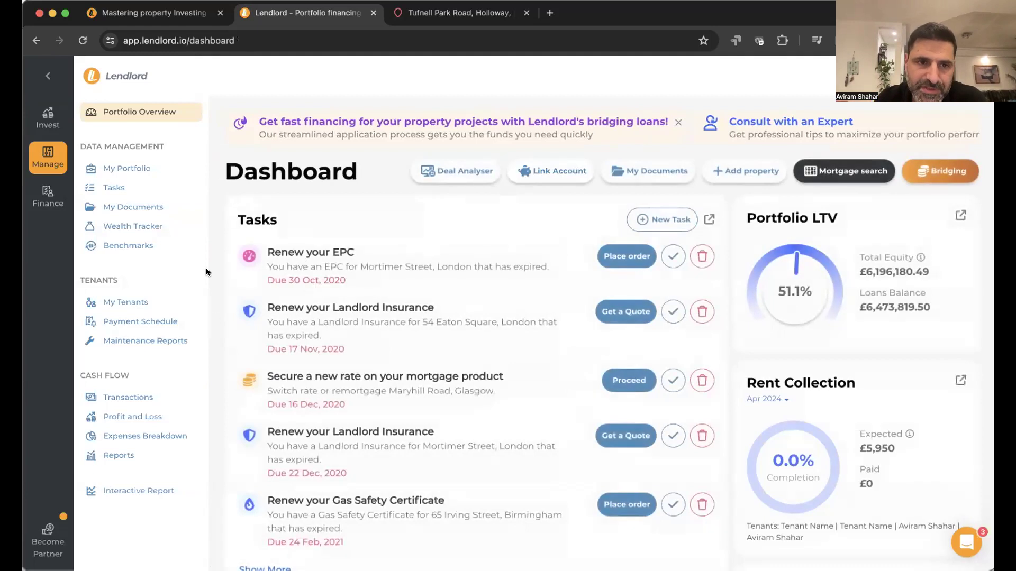
- Go to Invest > Sourcing Alerts and start a new search criterion
{"action": "left_click", "coordinate": [47, 118]}
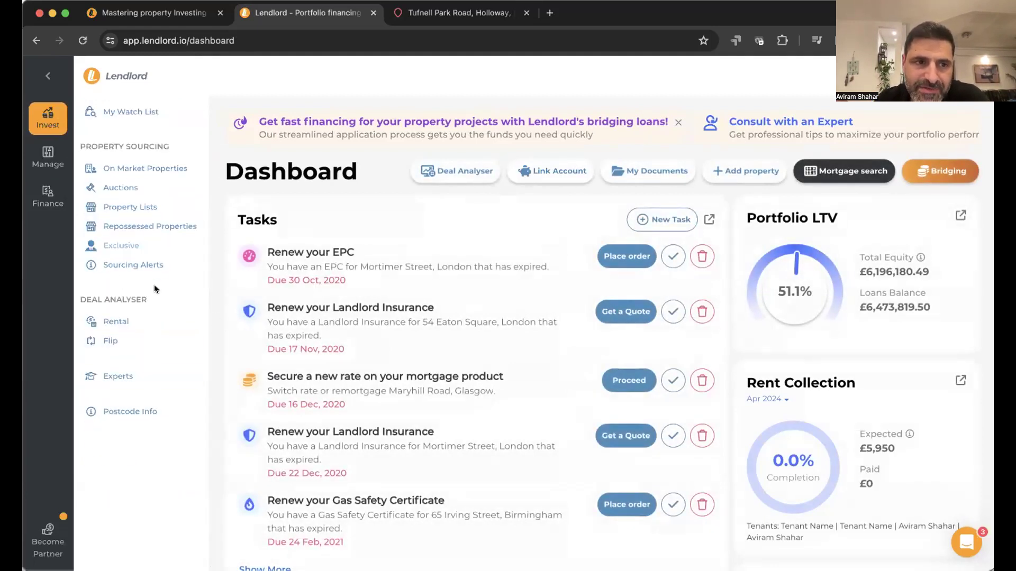
{"action": "left_click", "coordinate": [164, 271]}
{"action": "scroll", "coordinate": [416, 375], "scroll_direction": "down", "scroll_amount": 3}
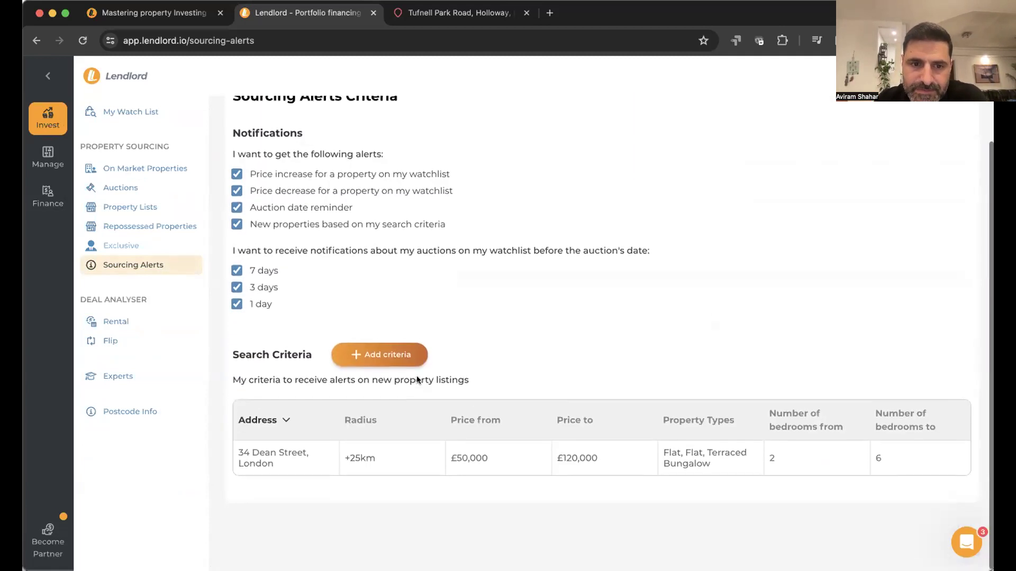
{"action": "left_click", "coordinate": [413, 364]}
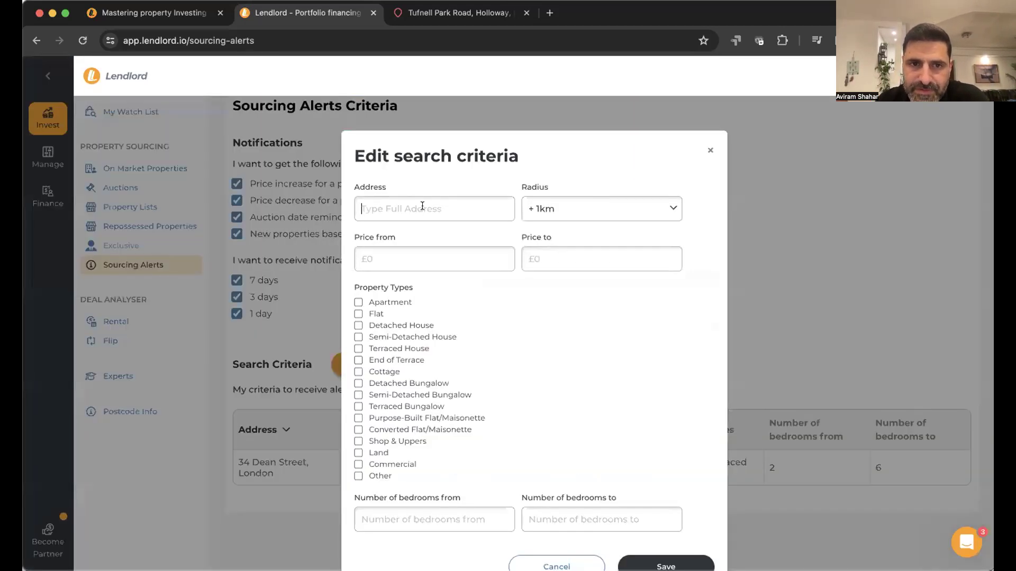
{"action": "type", "text": "54"}
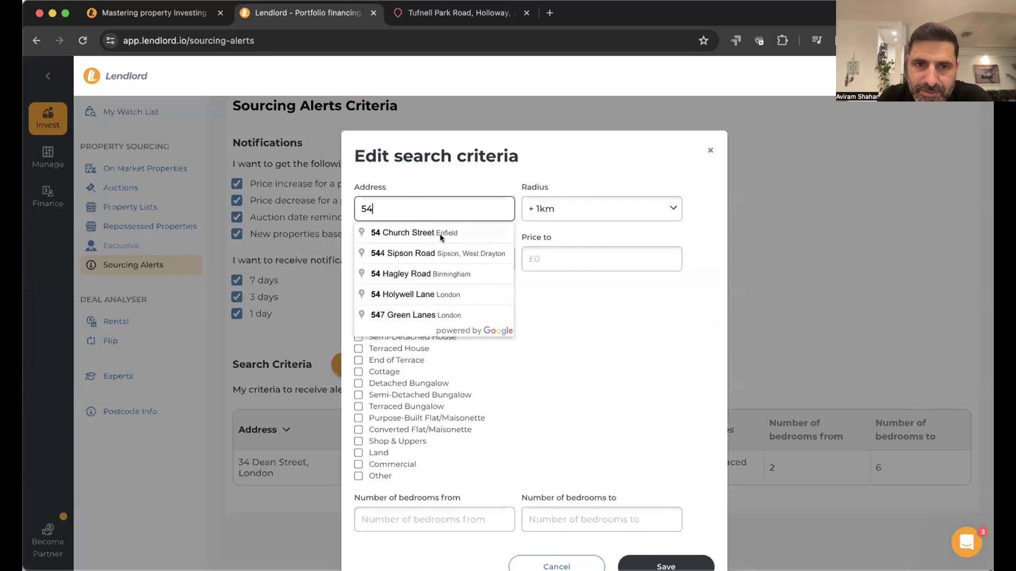
{"action": "left_click", "coordinate": [443, 231]}
{"action": "left_click", "coordinate": [555, 218]}
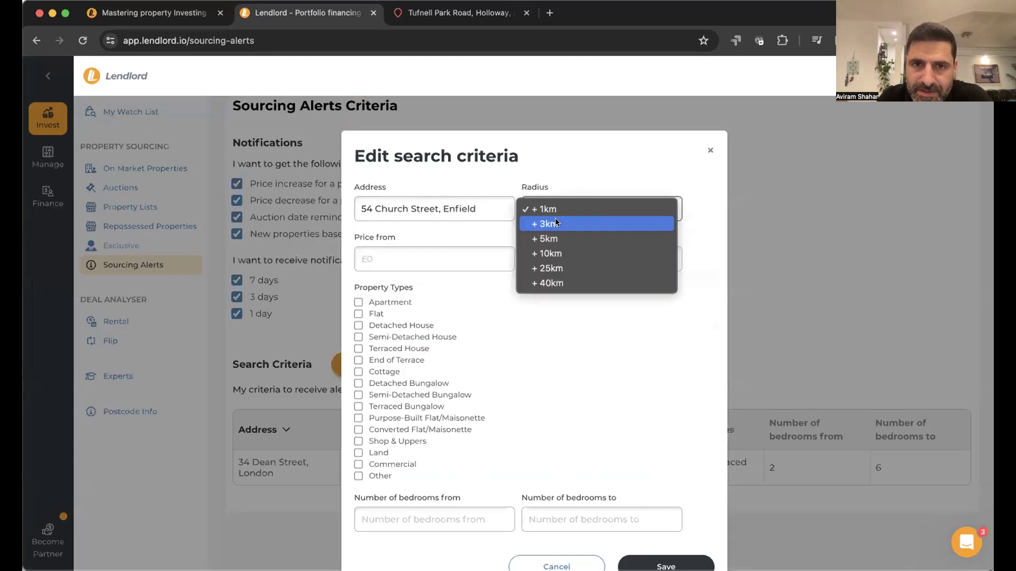
{"action": "left_click", "coordinate": [550, 254]}
- Set the minimum price to £100,000, then close the criterion without saving
{"action": "left_click", "coordinate": [470, 260]}
{"action": "left_click", "coordinate": [460, 292]}
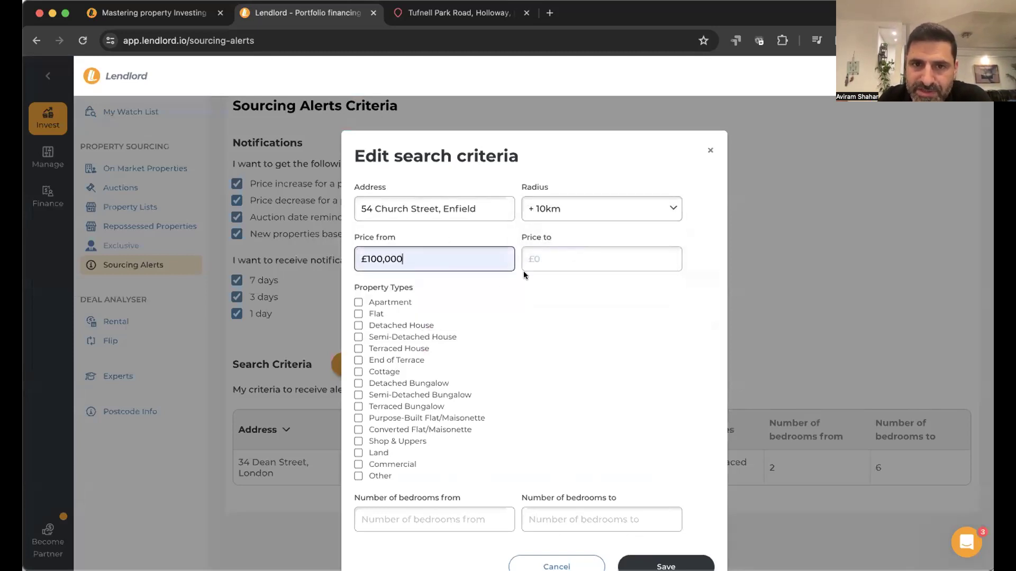
{"action": "left_click", "coordinate": [523, 270]}
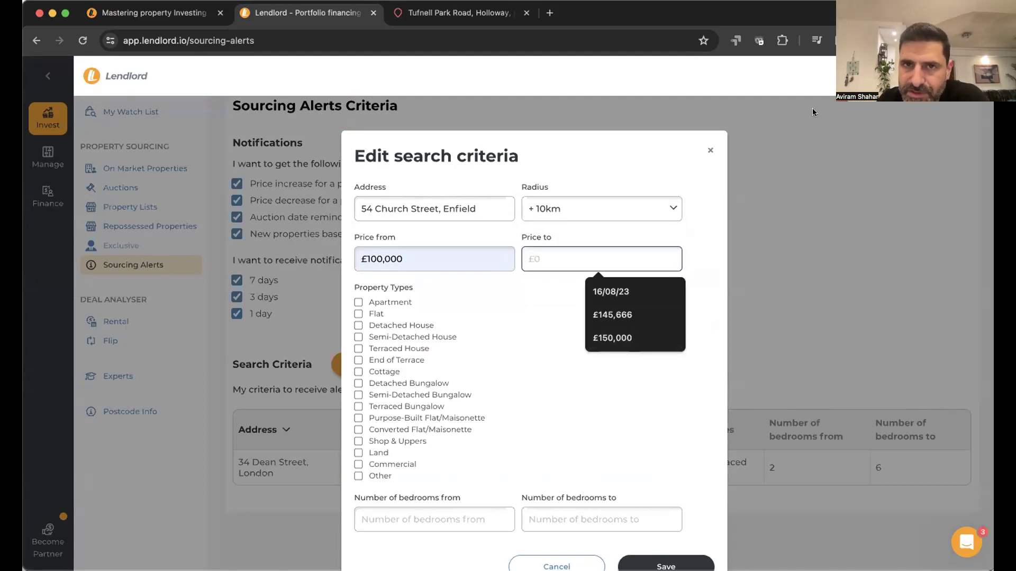
{"action": "left_click", "coordinate": [709, 151]}
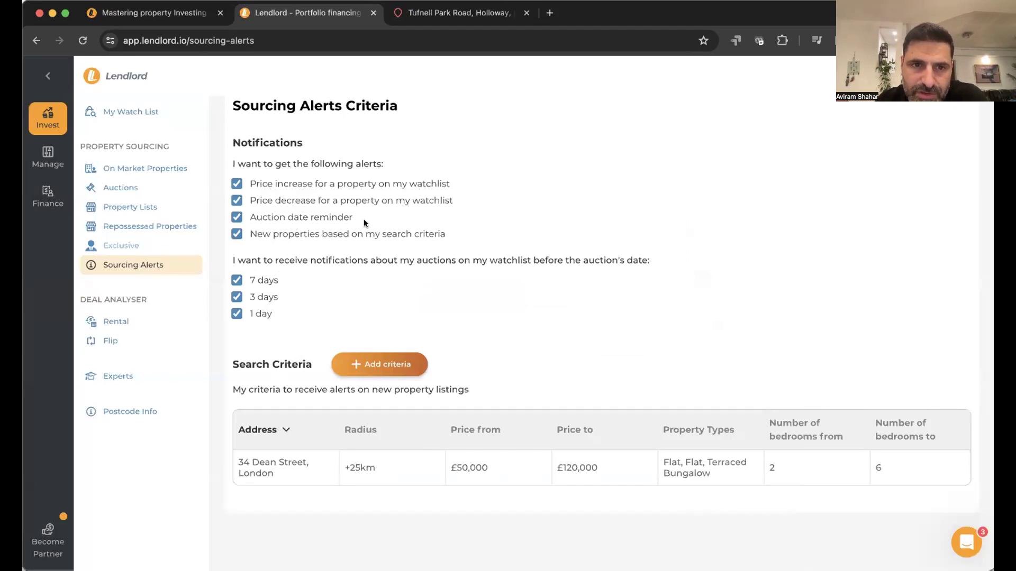
- Look over the saved properties in My Watch List
{"action": "scroll", "coordinate": [294, 303], "scroll_direction": "up", "scroll_amount": 3}
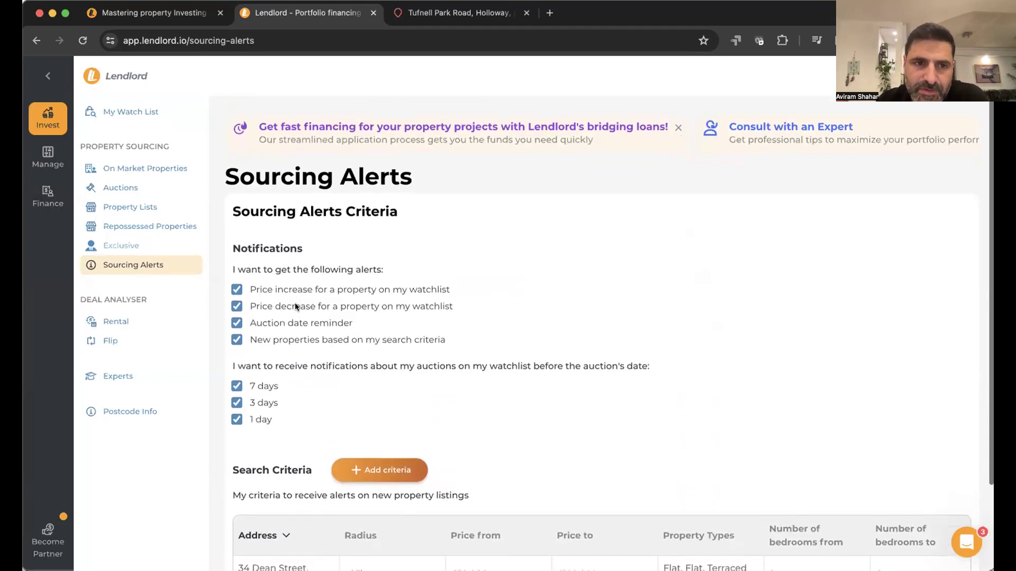
{"action": "left_click", "coordinate": [154, 117]}
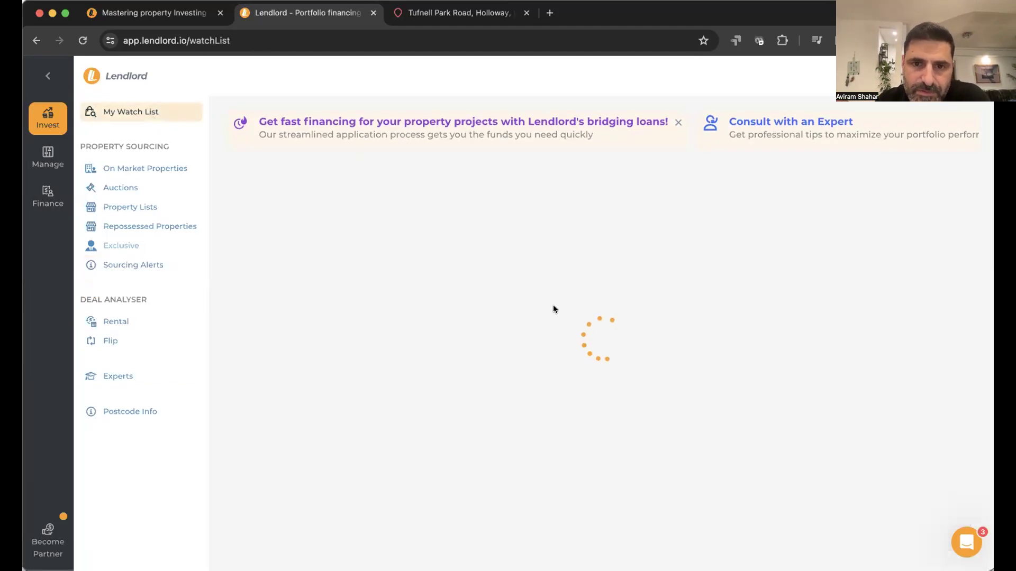
{"action": "scroll", "coordinate": [489, 413], "scroll_direction": "down", "scroll_amount": 10}
{"action": "scroll", "coordinate": [489, 413], "scroll_direction": "up", "scroll_amount": 10}
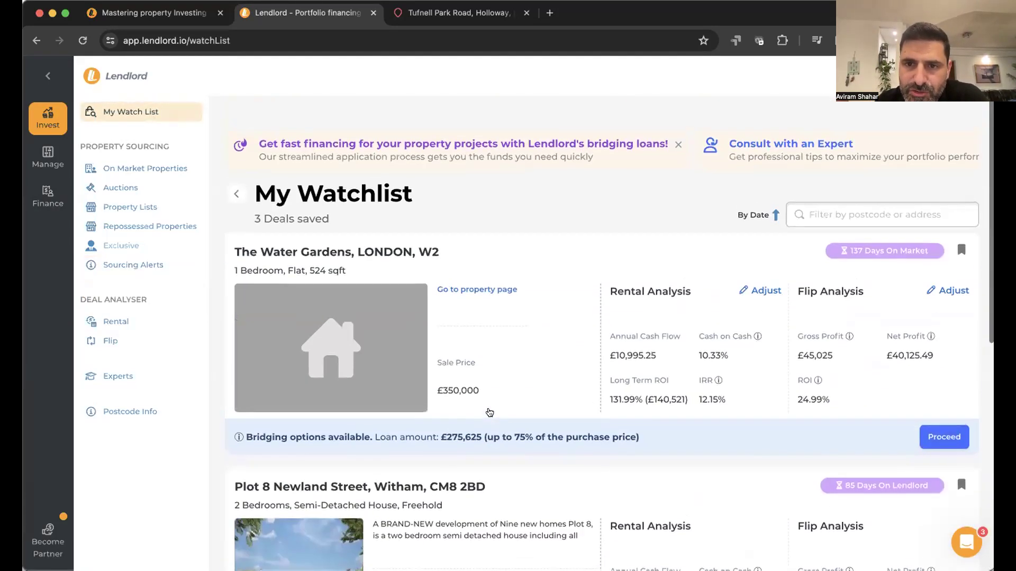
- Bookmark Patterson Tower in On Market Properties and start a Rental deal analysis
{"action": "left_click", "coordinate": [158, 168]}
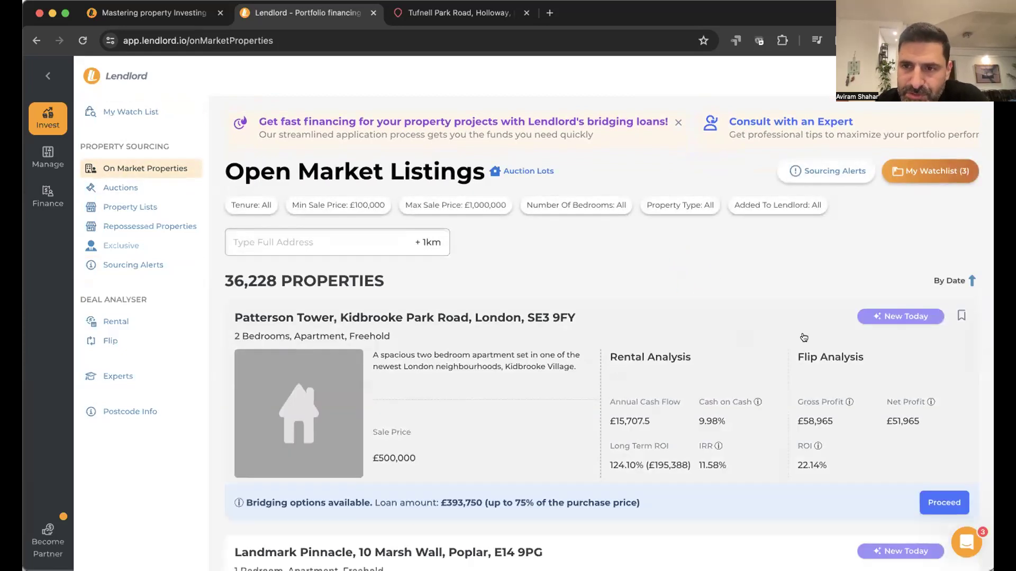
{"action": "left_click", "coordinate": [961, 316]}
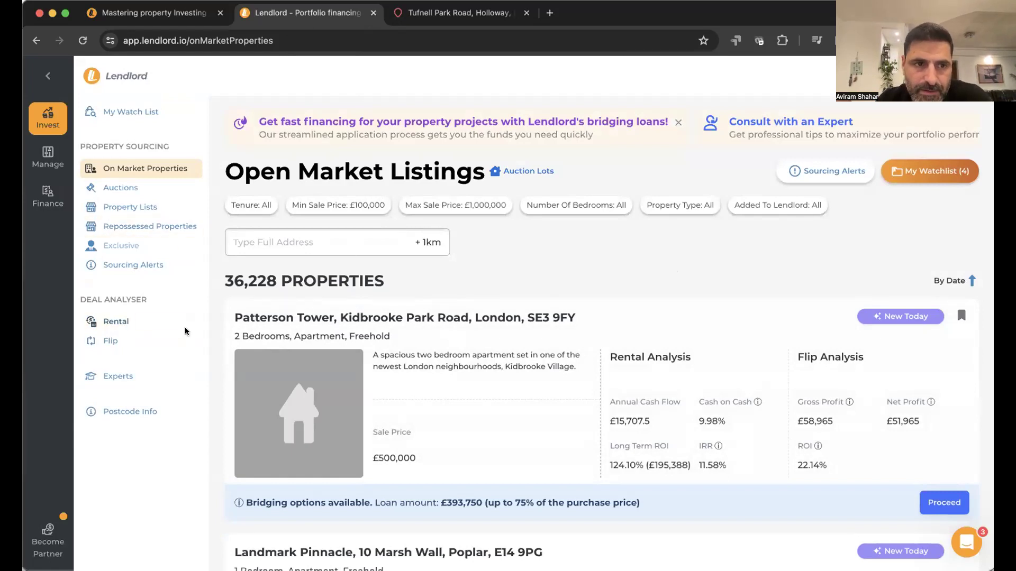
{"action": "left_click", "coordinate": [128, 325]}
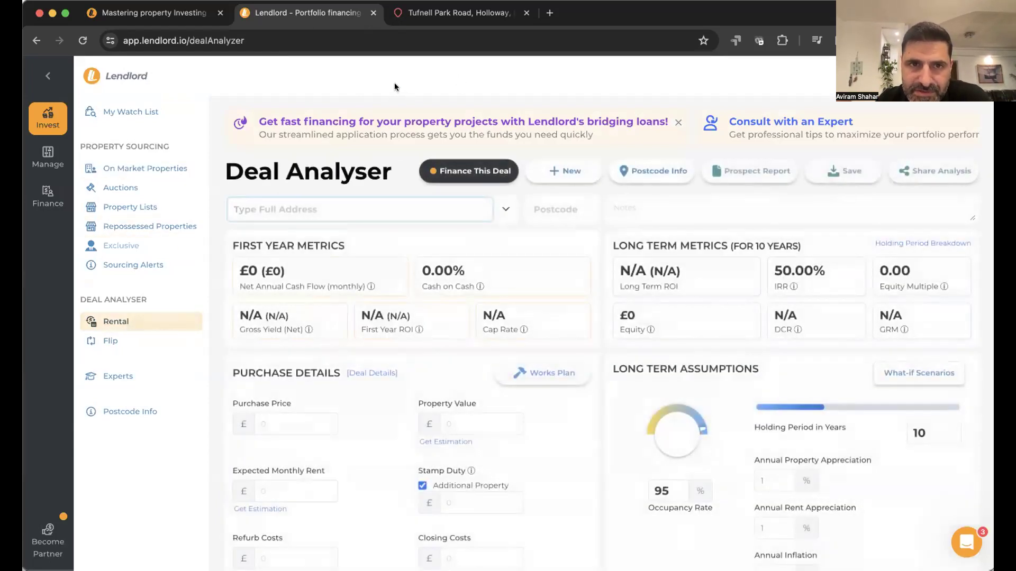
{"action": "type", "text": "34"}
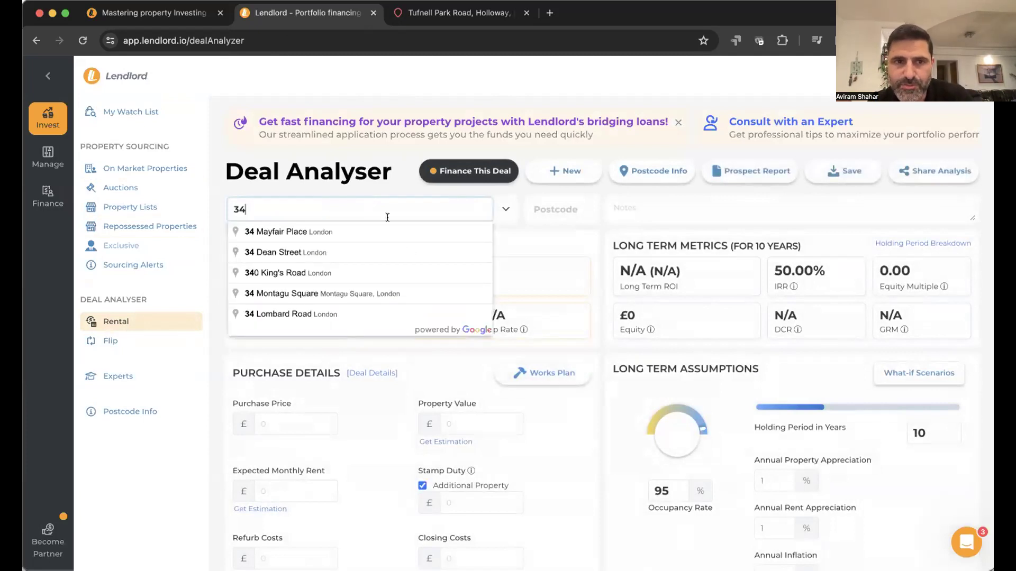
{"action": "left_click", "coordinate": [401, 230]}
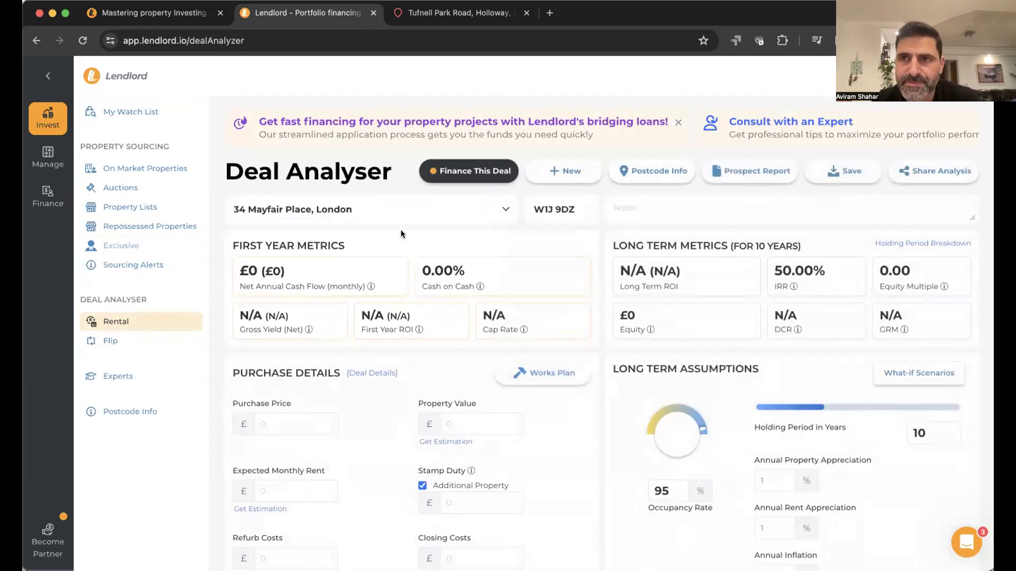
{"action": "left_click", "coordinate": [301, 426]}
{"action": "left_click", "coordinate": [324, 277]}
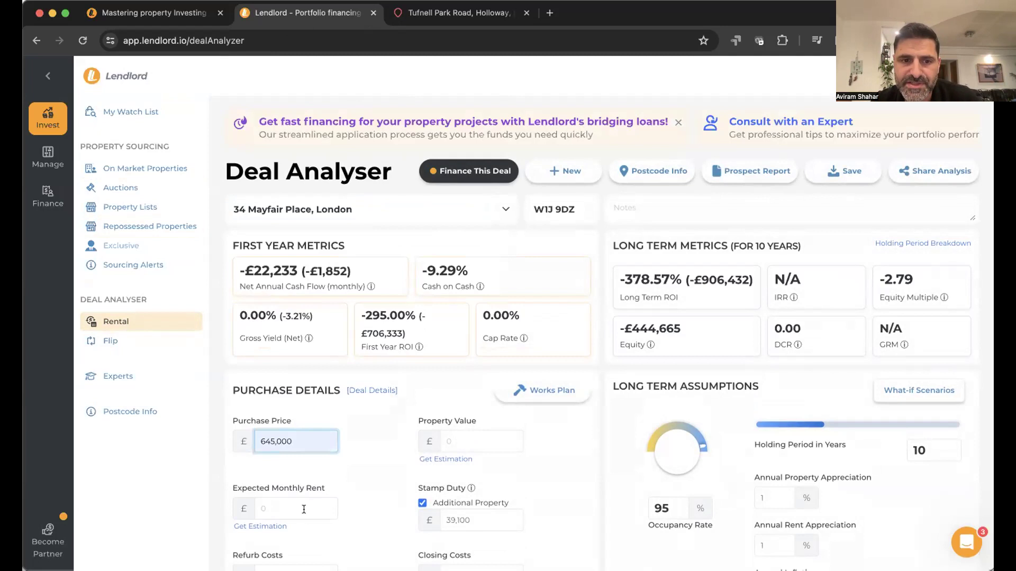
{"action": "left_click", "coordinate": [303, 509]}
{"action": "left_click", "coordinate": [304, 344]}
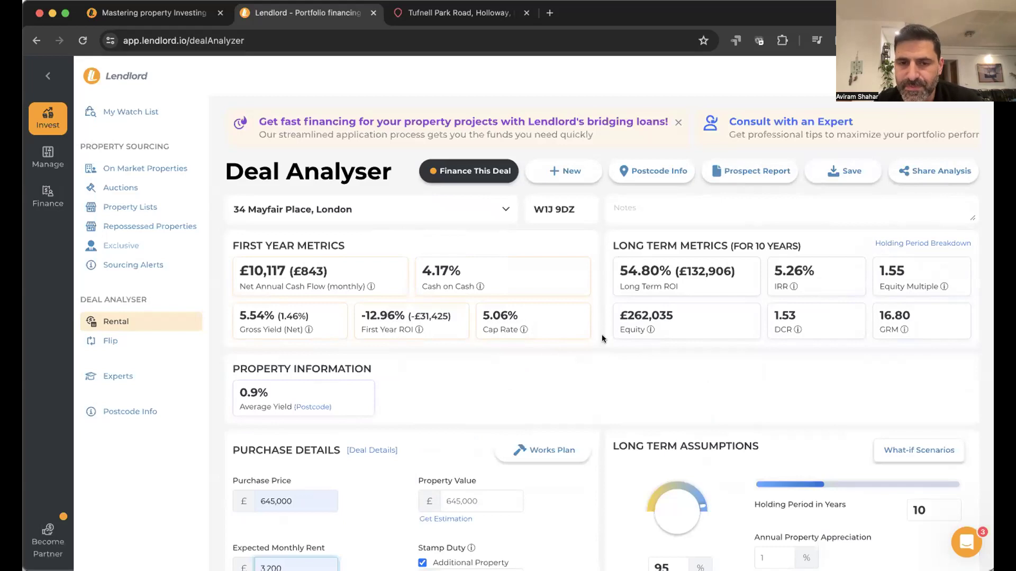
- Review the deal results and open the support chat
{"action": "scroll", "coordinate": [456, 383], "scroll_direction": "down", "scroll_amount": 10}
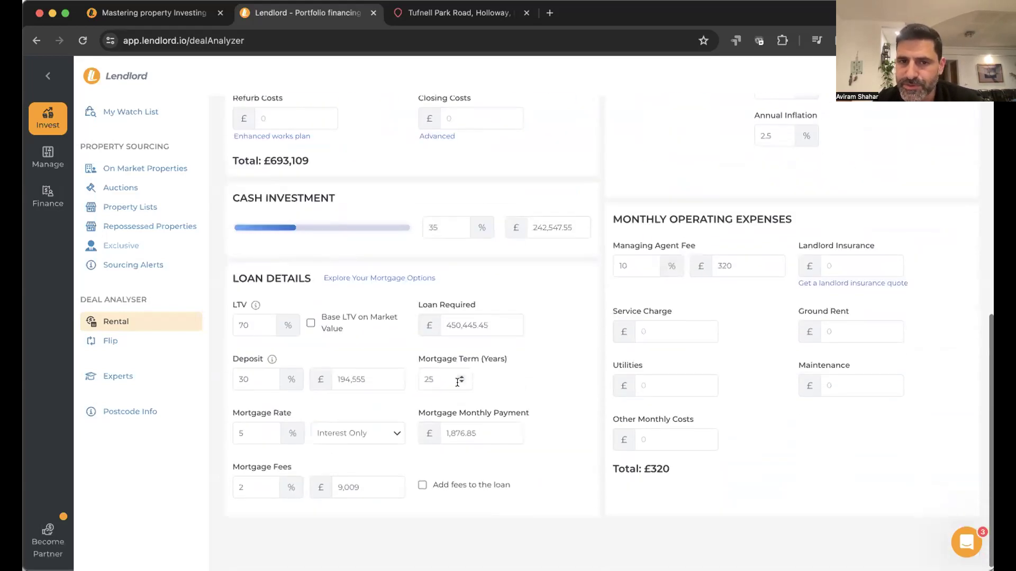
{"action": "scroll", "coordinate": [458, 382], "scroll_direction": "up", "scroll_amount": 10}
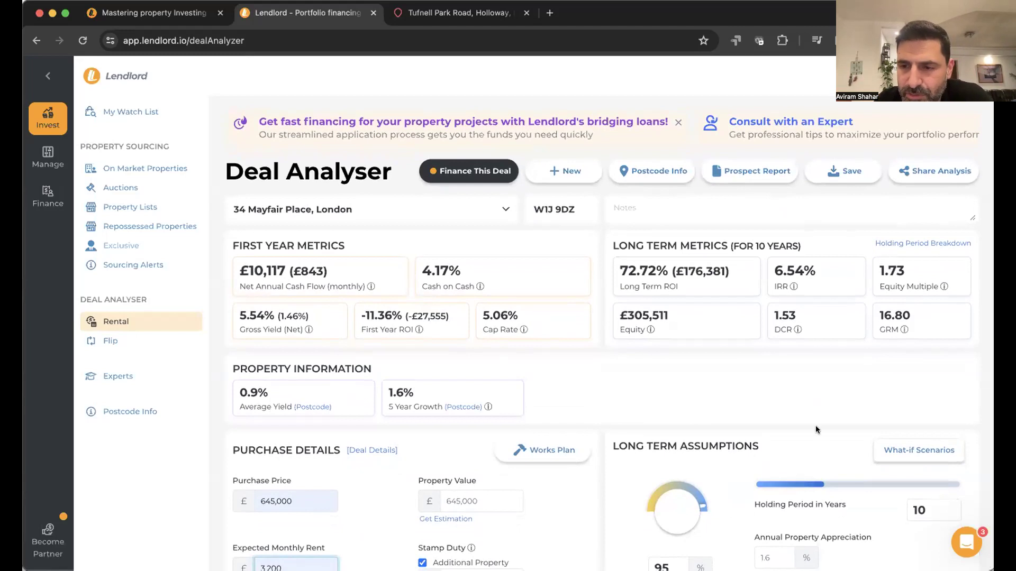
{"action": "left_click", "coordinate": [968, 555]}
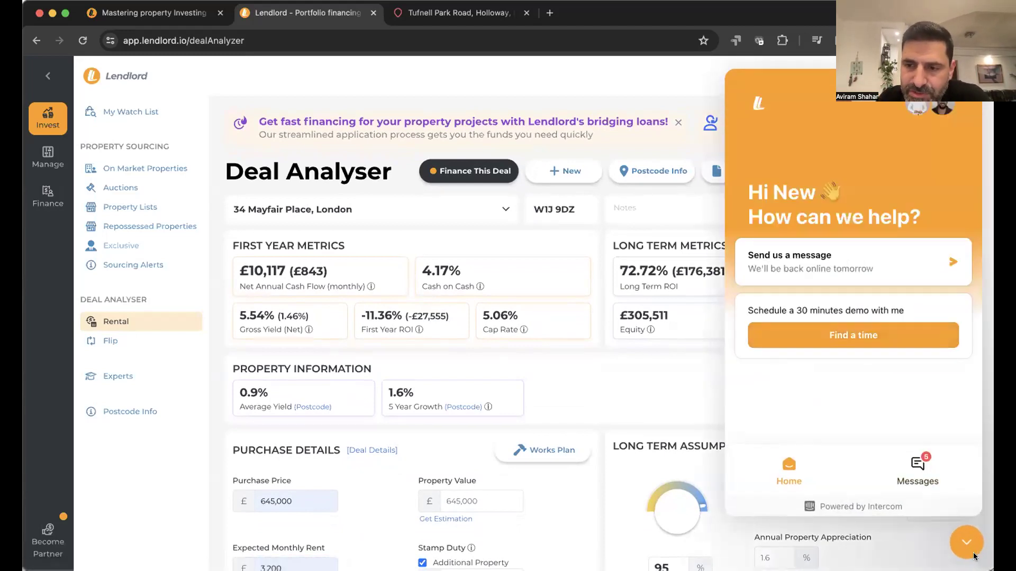
- Close the support chat, browse and close Video Tutorials, then choose Prospect Report
{"action": "left_click", "coordinate": [952, 541]}
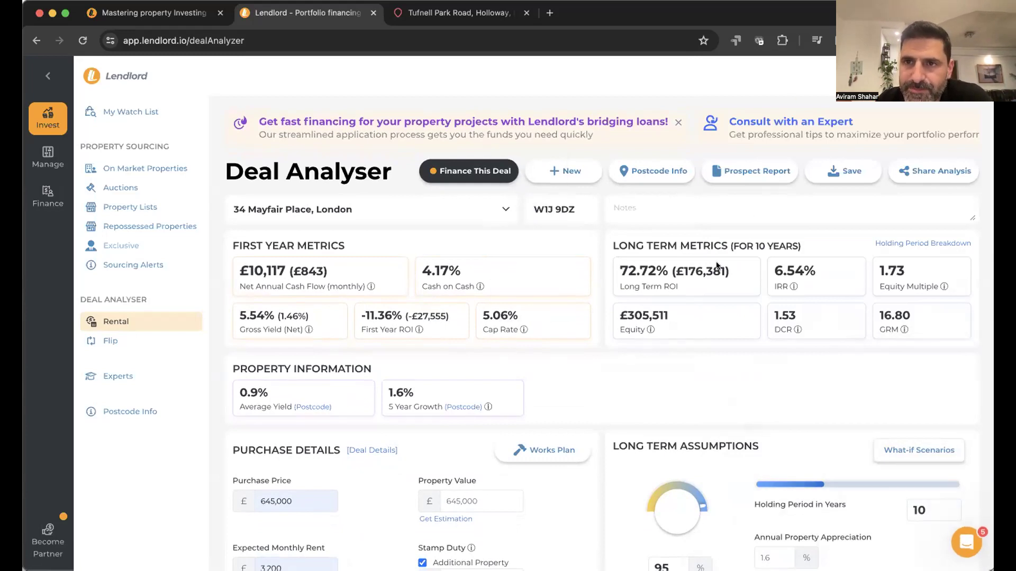
{"action": "left_click", "coordinate": [842, 80]}
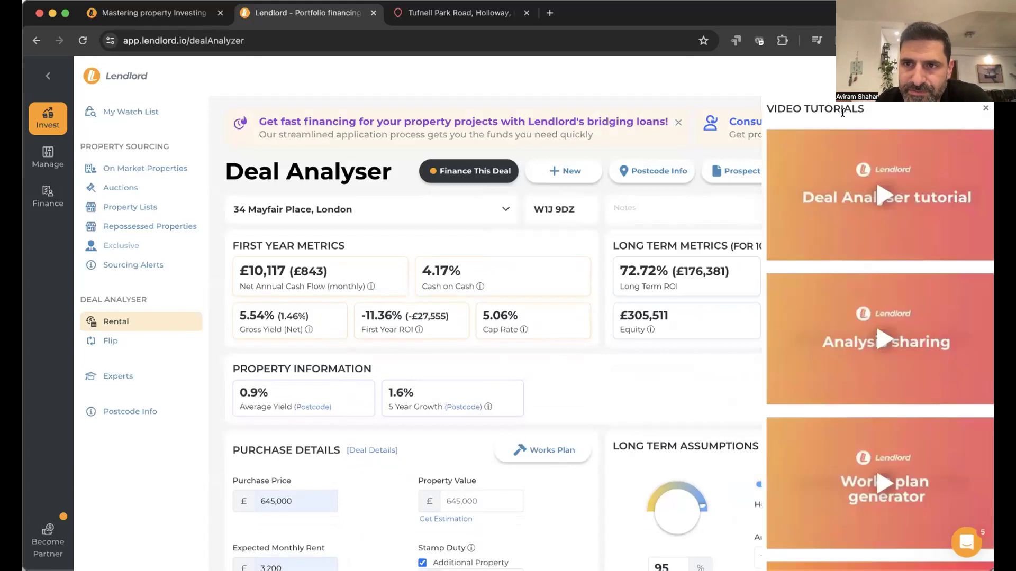
{"action": "scroll", "coordinate": [885, 263], "scroll_direction": "down", "scroll_amount": 3}
{"action": "scroll", "coordinate": [657, 175], "scroll_direction": "down", "scroll_amount": 3}
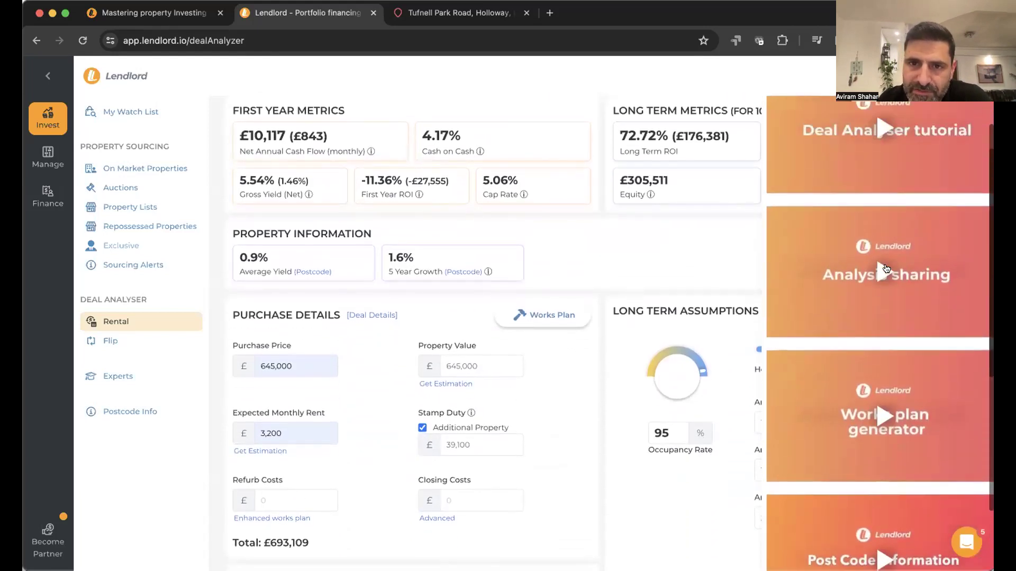
{"action": "scroll", "coordinate": [657, 174], "scroll_direction": "up", "scroll_amount": 3}
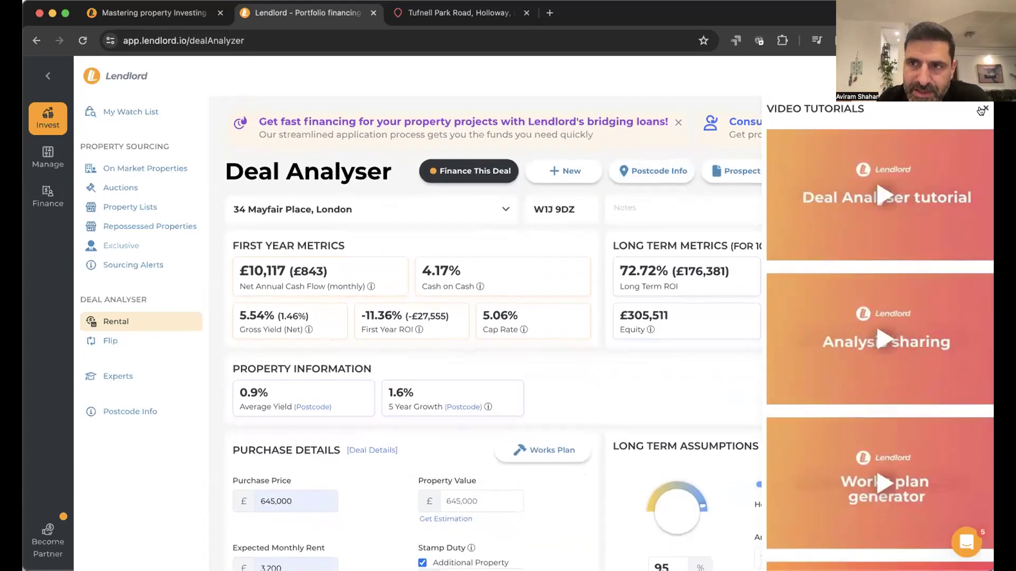
{"action": "left_click", "coordinate": [984, 108]}
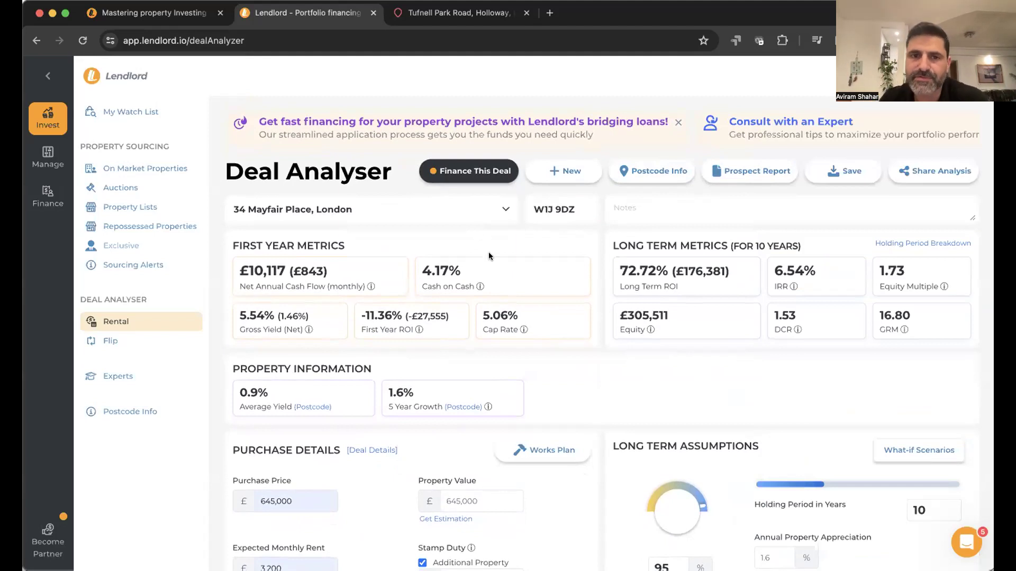
{"action": "left_click", "coordinate": [746, 176]}
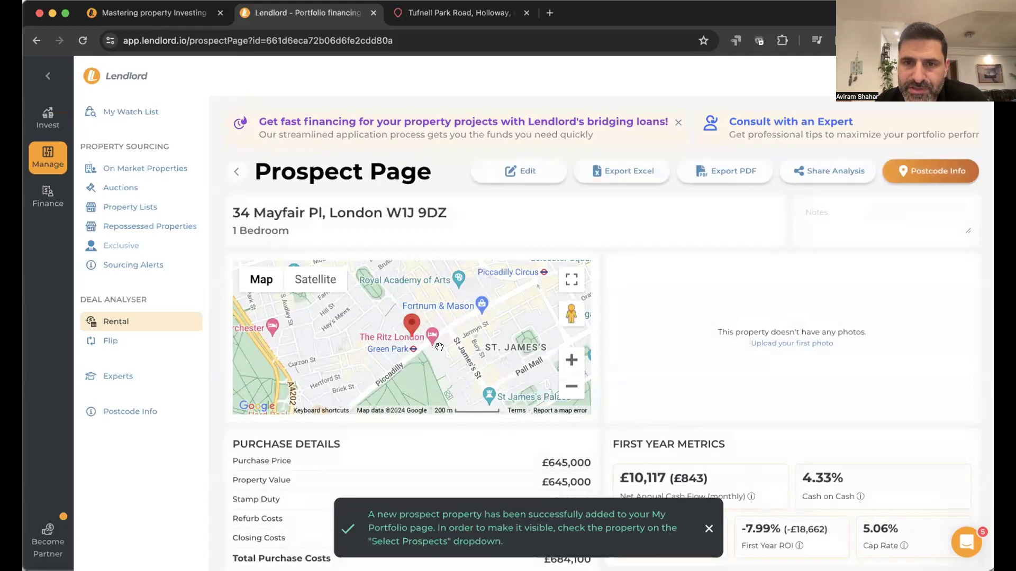
{"action": "scroll", "coordinate": [439, 346], "scroll_direction": "down", "scroll_amount": 2}
{"action": "scroll", "coordinate": [439, 346], "scroll_direction": "up", "scroll_amount": 2}
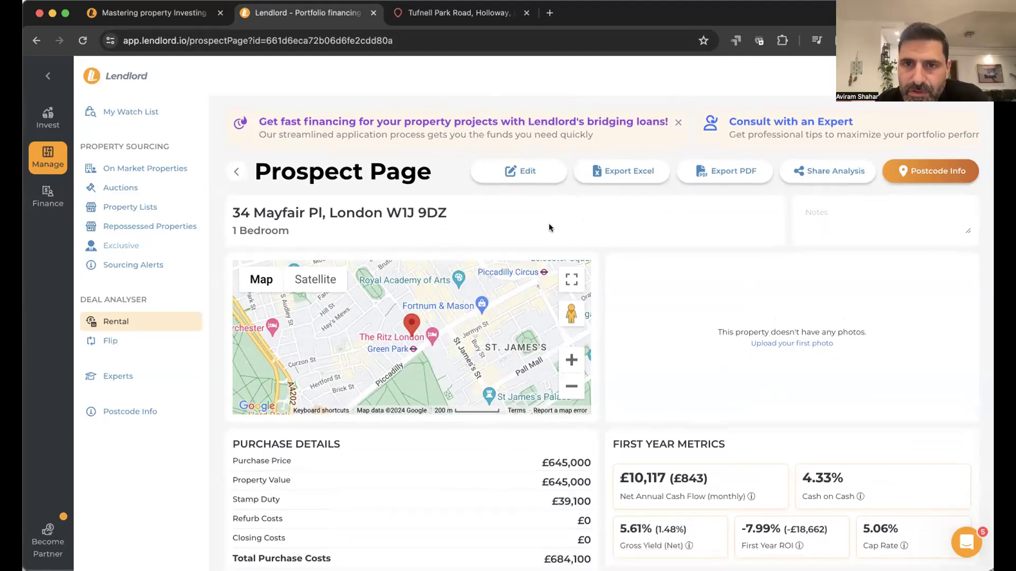
{"action": "left_click", "coordinate": [725, 171]}
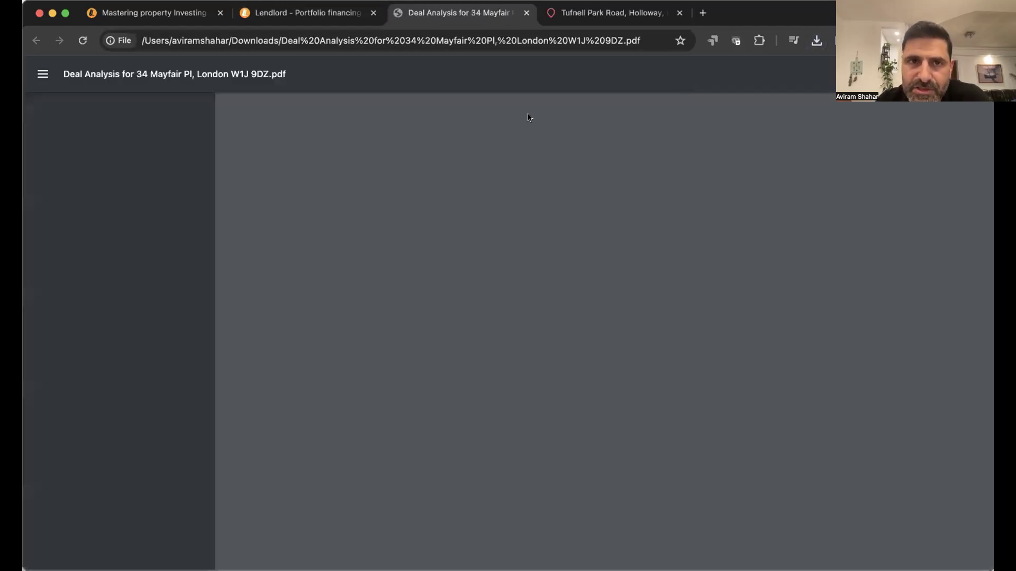
- Scroll through the two-page Deal Analysis PDF, then return to the Lendlord tab
{"action": "scroll", "coordinate": [430, 283], "scroll_direction": "down", "scroll_amount": 10}
{"action": "scroll", "coordinate": [429, 283], "scroll_direction": "down", "scroll_amount": 5}
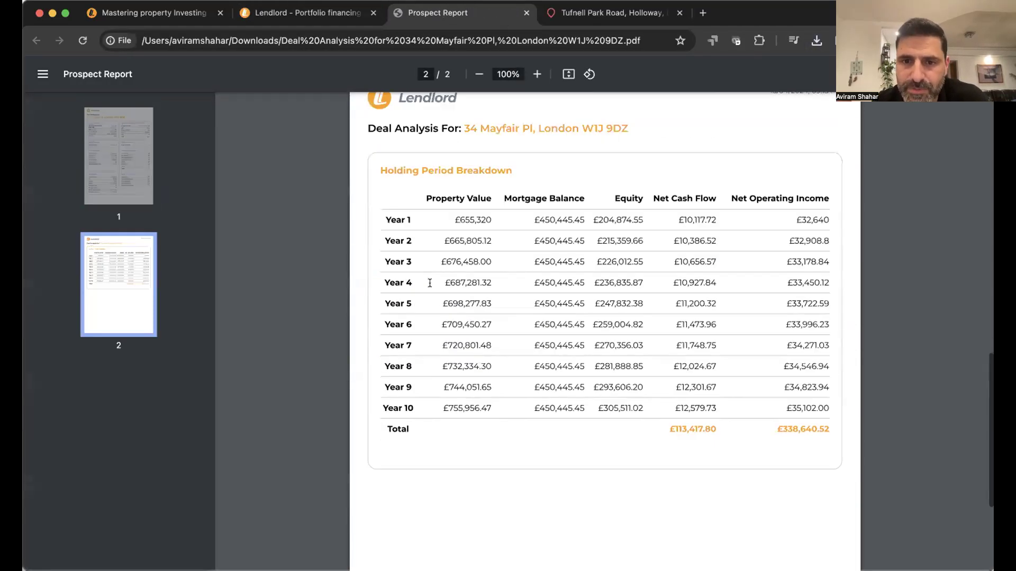
{"action": "scroll", "coordinate": [429, 283], "scroll_direction": "up", "scroll_amount": 15}
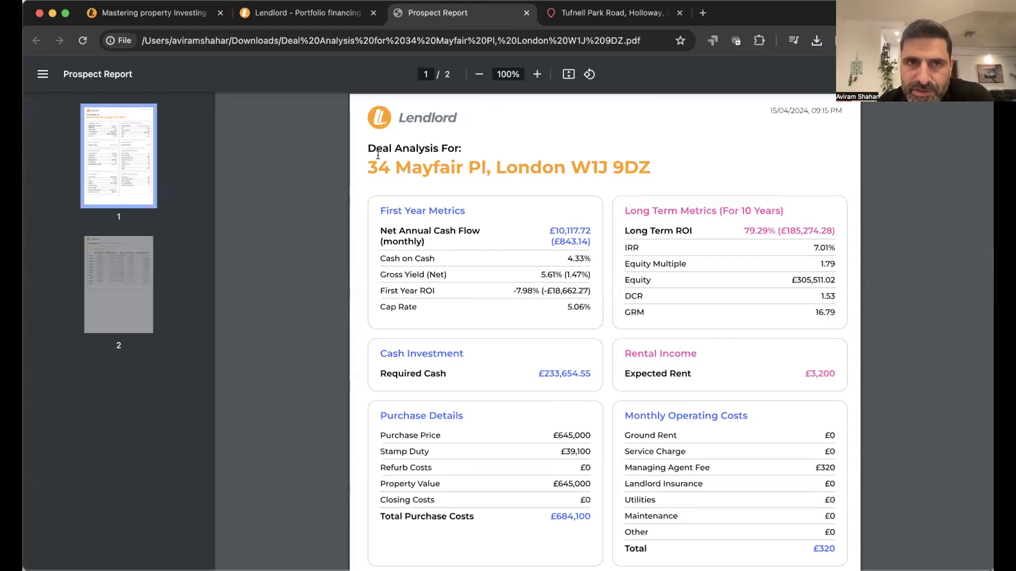
{"action": "left_click", "coordinate": [264, 19]}
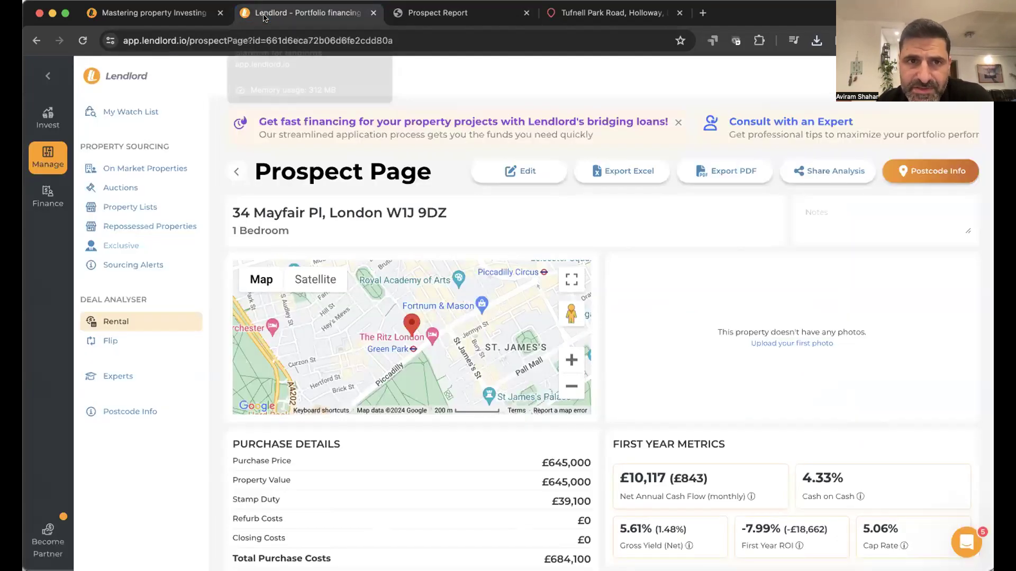
{"action": "left_click", "coordinate": [127, 413]}
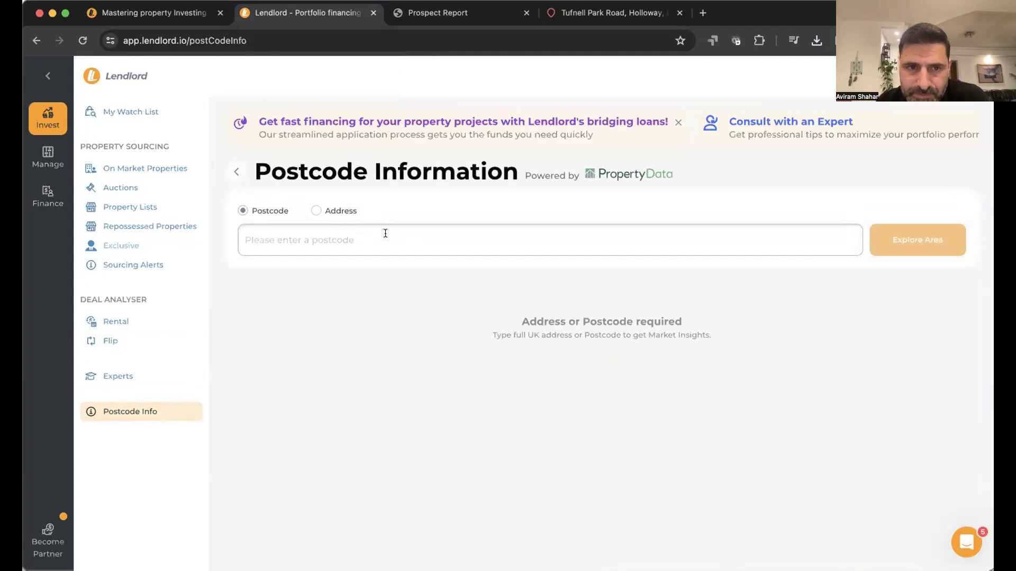
{"action": "left_click", "coordinate": [385, 233]}
{"action": "left_click", "coordinate": [326, 210]}
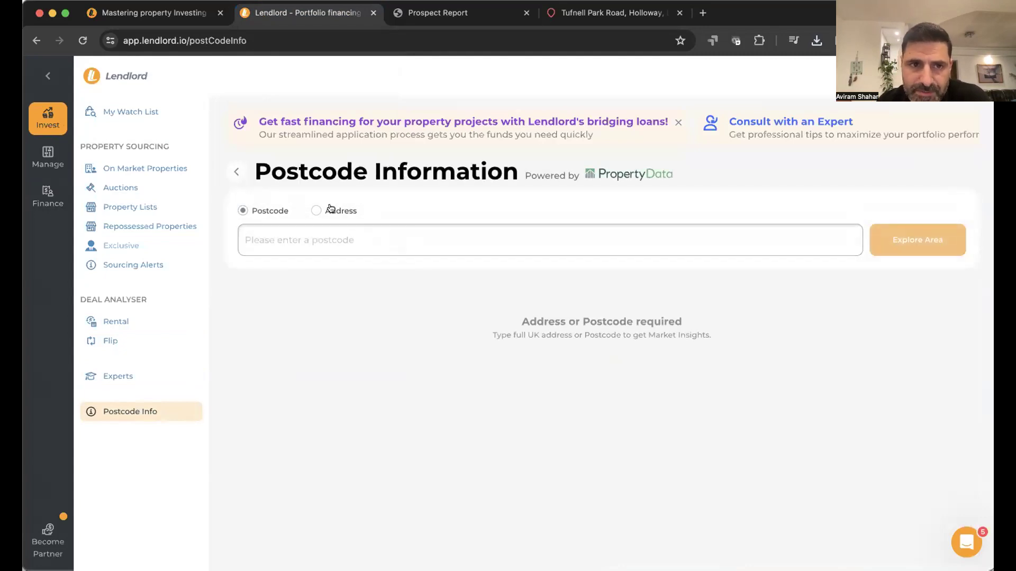
{"action": "left_click", "coordinate": [325, 233]}
{"action": "type", "text": "543"}
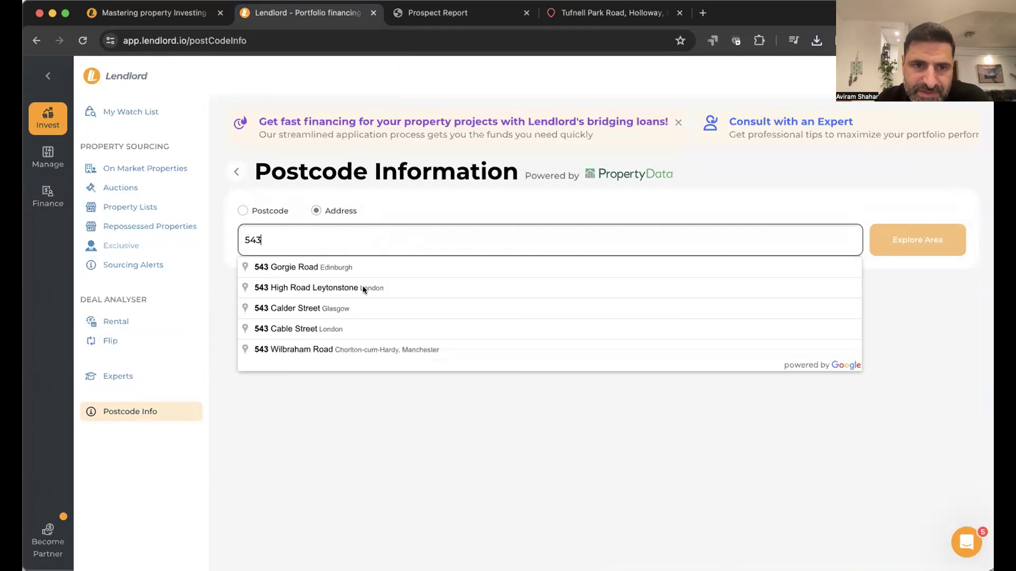
{"action": "left_click", "coordinate": [369, 289]}
{"action": "left_click", "coordinate": [897, 243]}
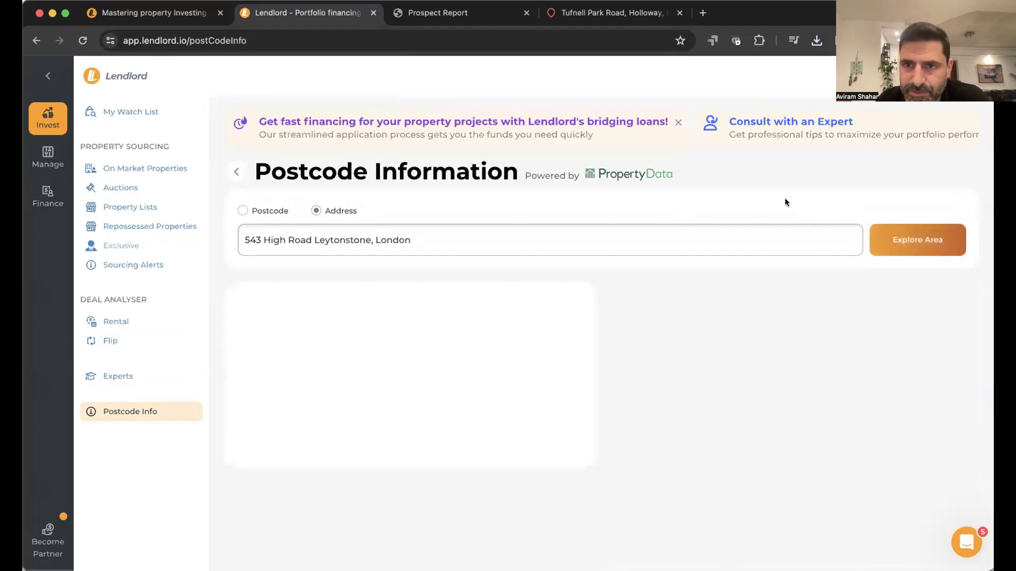
{"action": "left_click", "coordinate": [896, 242]}
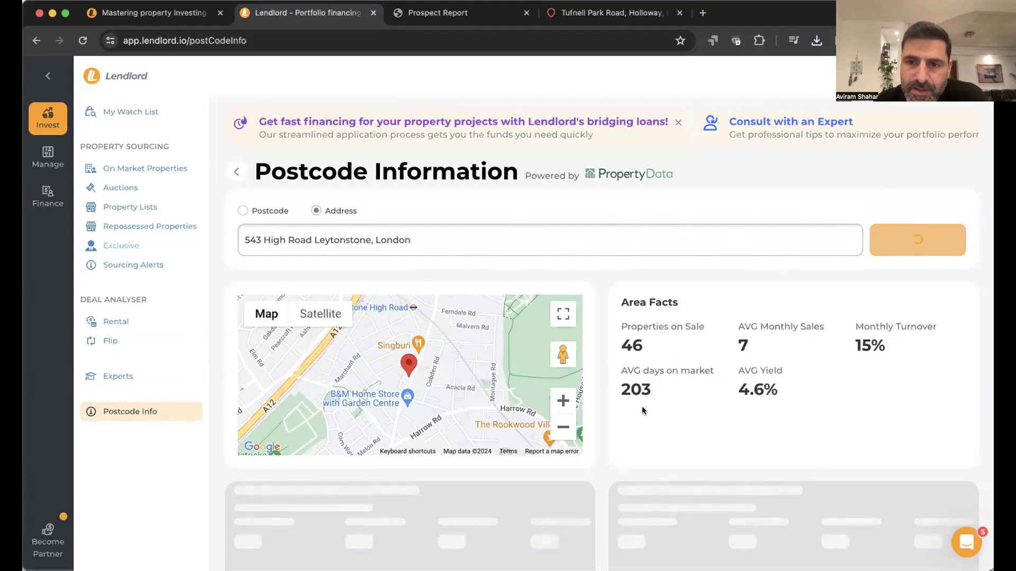
{"action": "scroll", "coordinate": [741, 389], "scroll_direction": "down", "scroll_amount": 3}
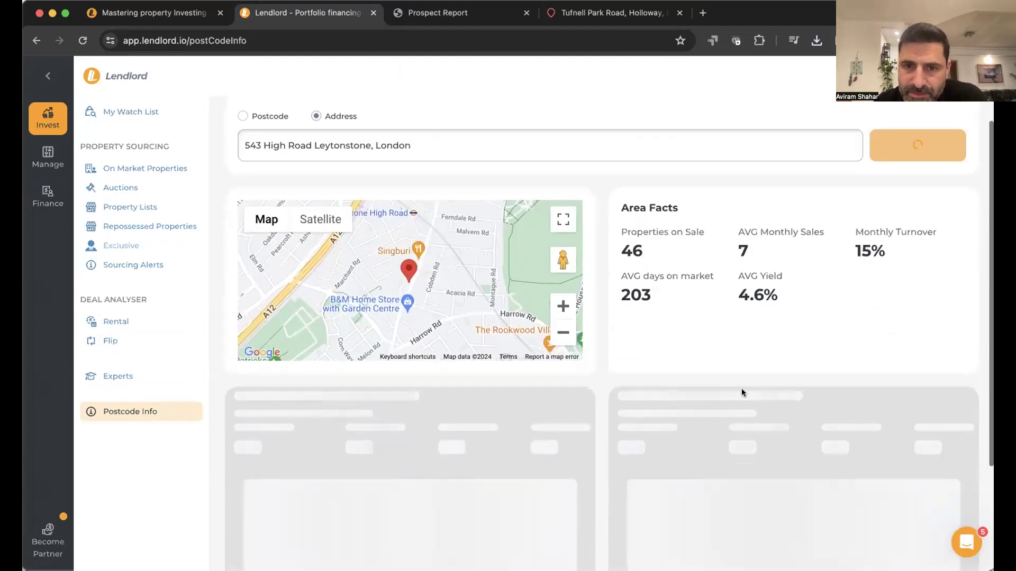
{"action": "scroll", "coordinate": [741, 390], "scroll_direction": "down", "scroll_amount": 5}
{"action": "mouse_move", "coordinate": [530, 298]}
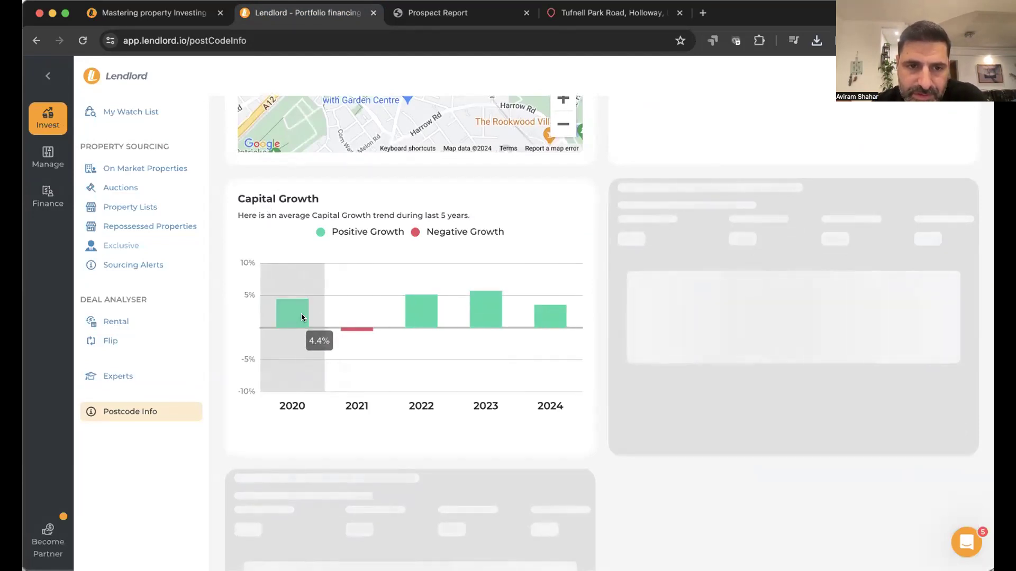
{"action": "mouse_move", "coordinate": [350, 338]}
{"action": "mouse_move", "coordinate": [417, 324]}
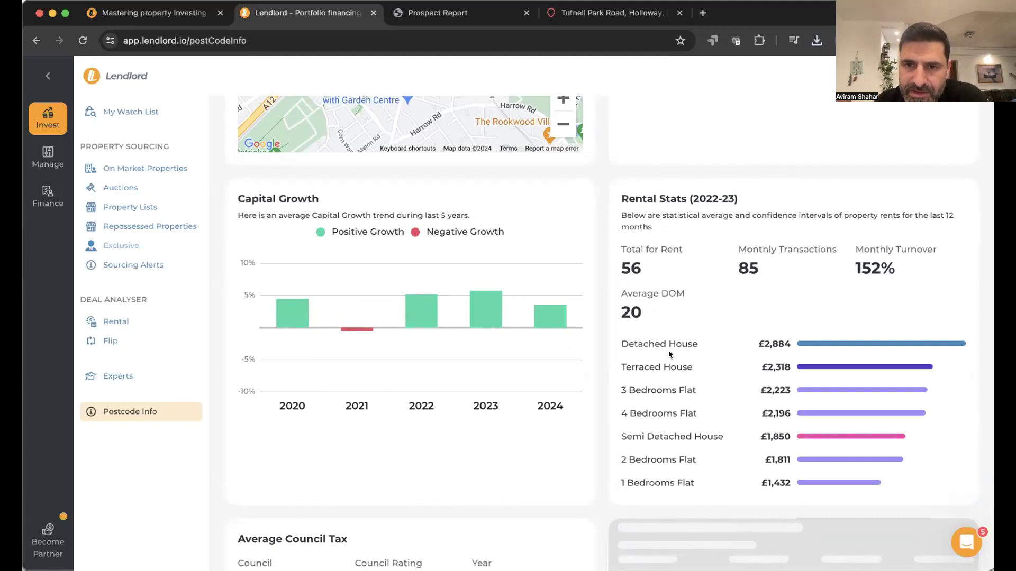
{"action": "scroll", "coordinate": [760, 421], "scroll_direction": "down", "scroll_amount": 2}
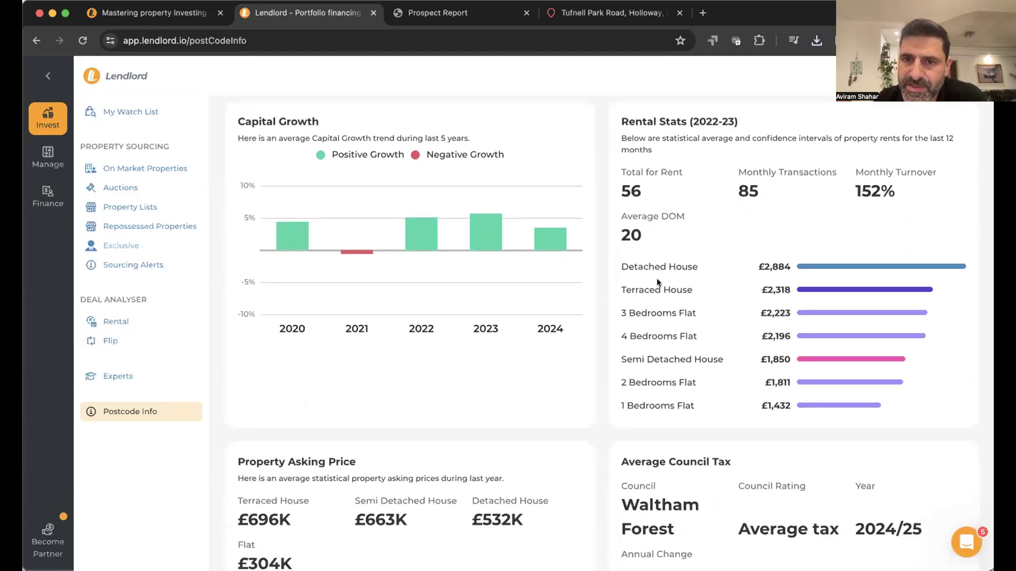
{"action": "scroll", "coordinate": [653, 336], "scroll_direction": "down", "scroll_amount": 5}
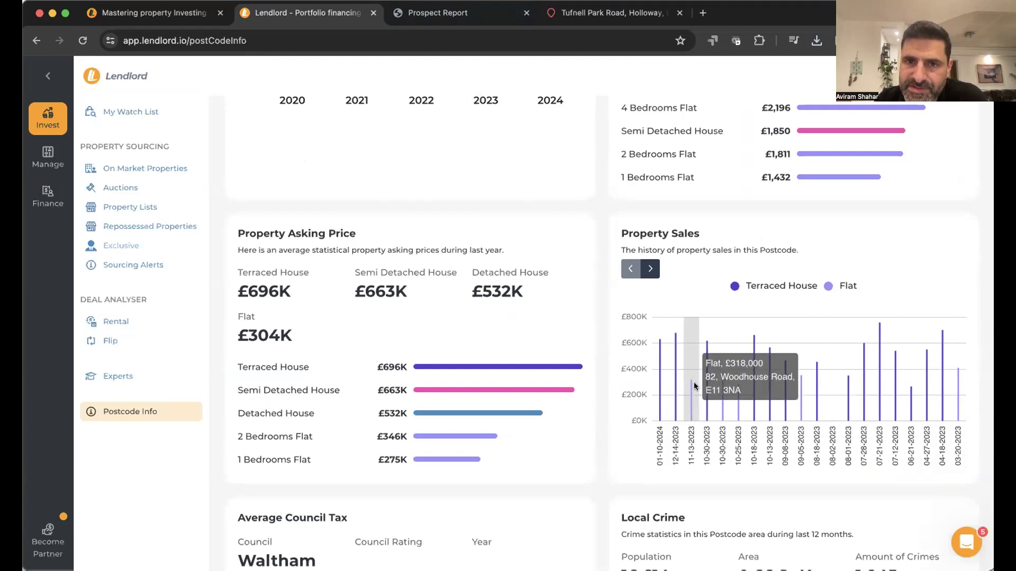
{"action": "mouse_move", "coordinate": [750, 391]}
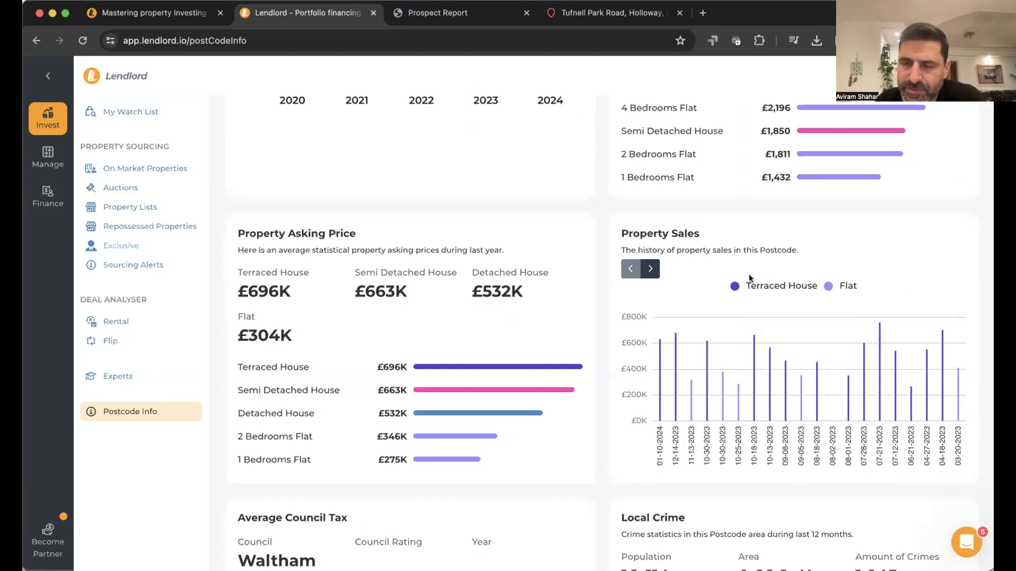
- Scroll through Leytonstone's council tax, crime, schools and commute statistics, then back to the top
{"action": "scroll", "coordinate": [744, 393], "scroll_direction": "down", "scroll_amount": 3}
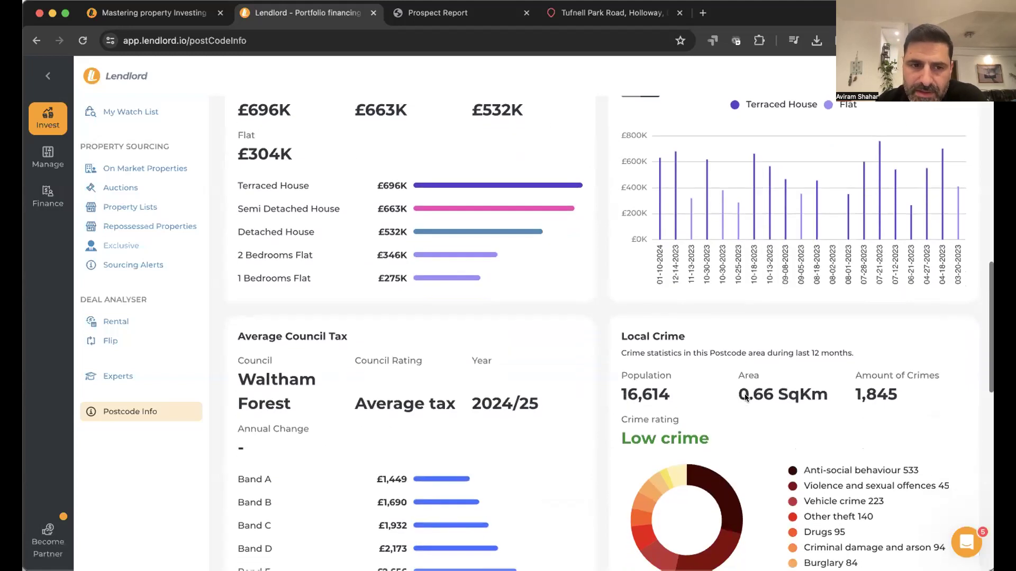
{"action": "scroll", "coordinate": [324, 425], "scroll_direction": "down", "scroll_amount": 2}
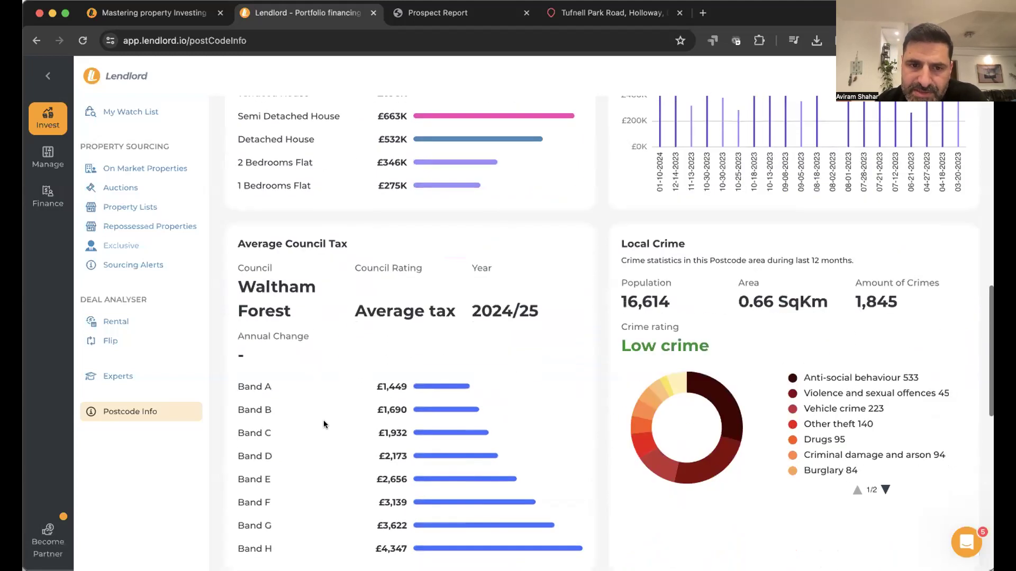
{"action": "scroll", "coordinate": [693, 316], "scroll_direction": "down", "scroll_amount": 3}
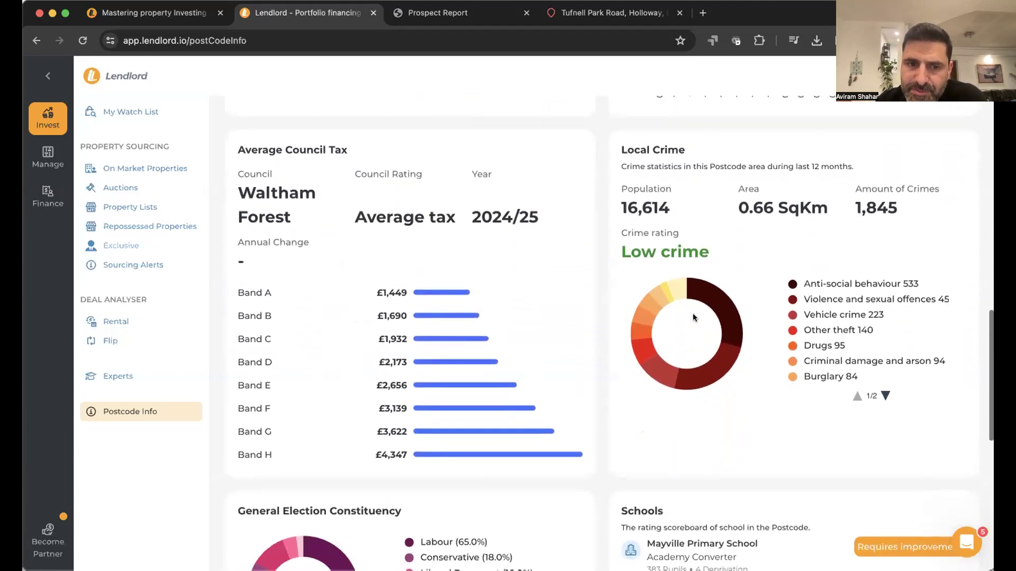
{"action": "scroll", "coordinate": [694, 317], "scroll_direction": "down", "scroll_amount": 1}
{"action": "scroll", "coordinate": [665, 410], "scroll_direction": "down", "scroll_amount": 5}
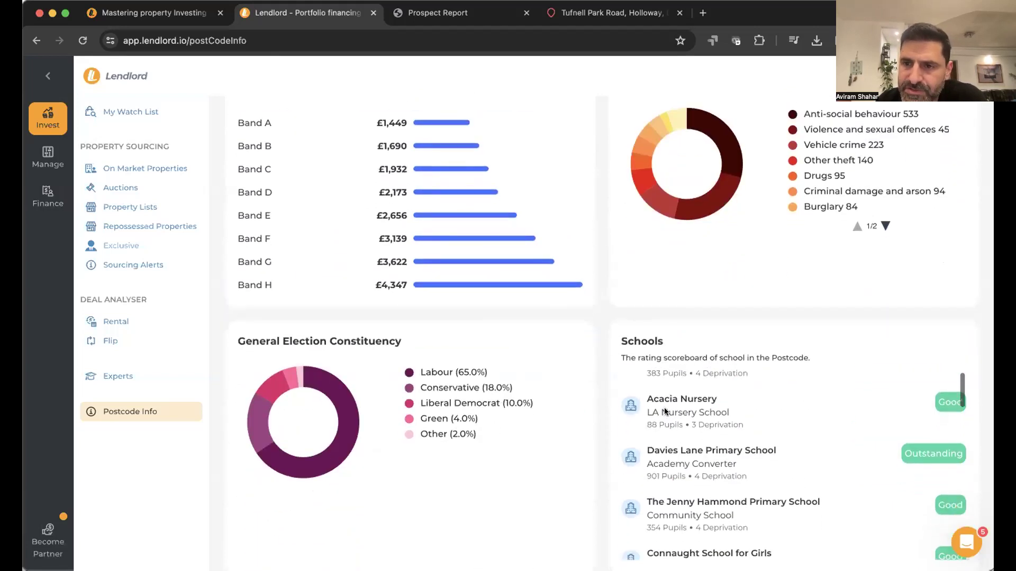
{"action": "scroll", "coordinate": [665, 410], "scroll_direction": "down", "scroll_amount": 5}
{"action": "scroll", "coordinate": [582, 449], "scroll_direction": "down", "scroll_amount": 5}
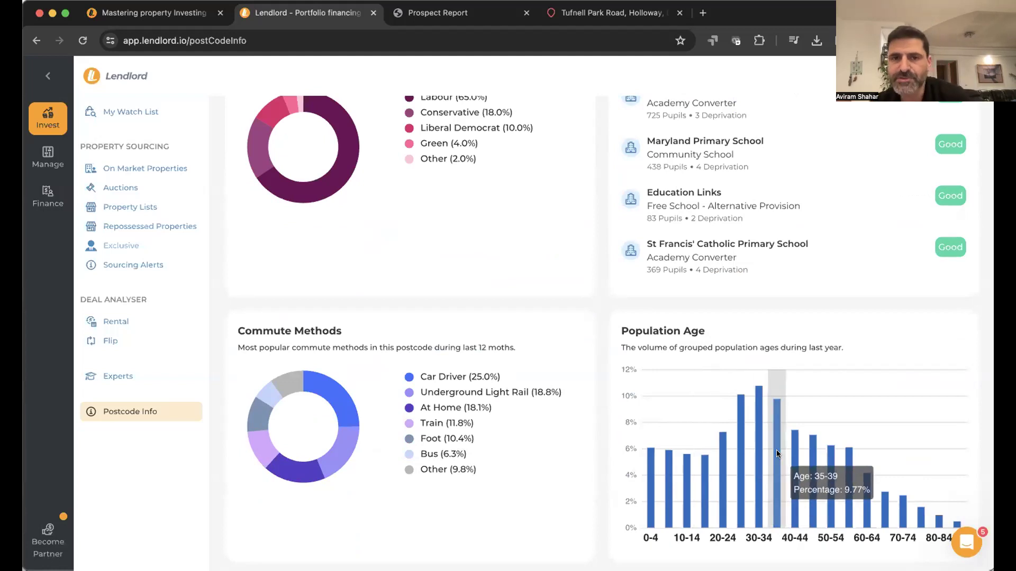
{"action": "scroll", "coordinate": [776, 453], "scroll_direction": "up", "scroll_amount": 10}
{"action": "scroll", "coordinate": [776, 450], "scroll_direction": "up", "scroll_amount": 9}
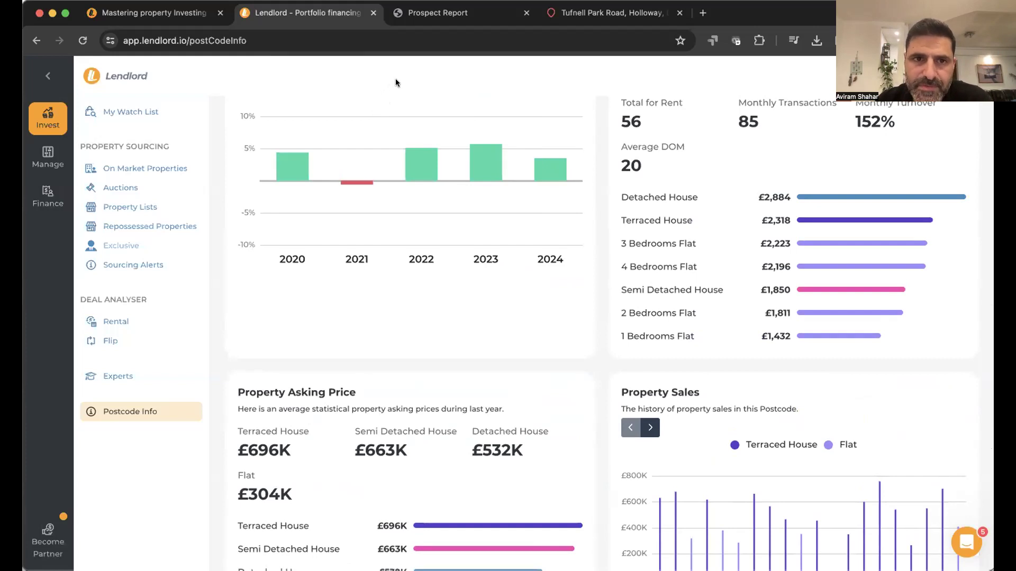
{"action": "scroll", "coordinate": [347, 277], "scroll_direction": "up", "scroll_amount": 10}
{"action": "left_click", "coordinate": [47, 157]}
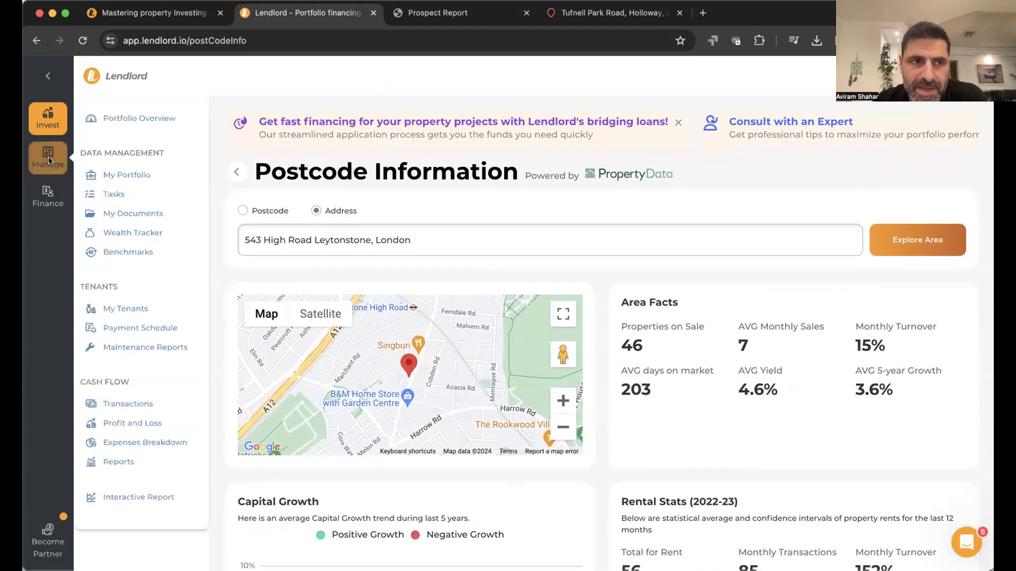
{"action": "left_click", "coordinate": [165, 171]}
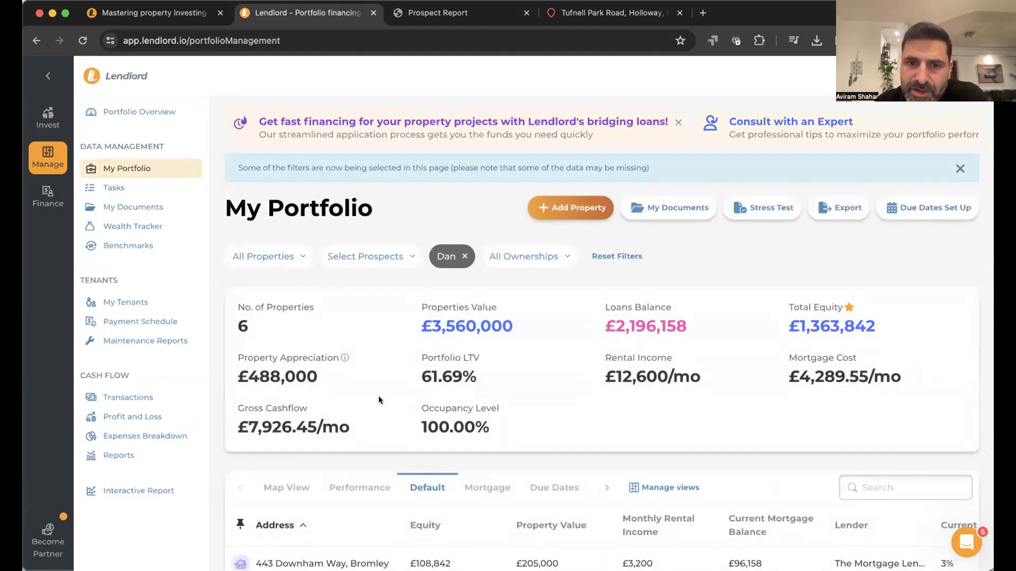
{"action": "scroll", "coordinate": [379, 399], "scroll_direction": "down", "scroll_amount": 5}
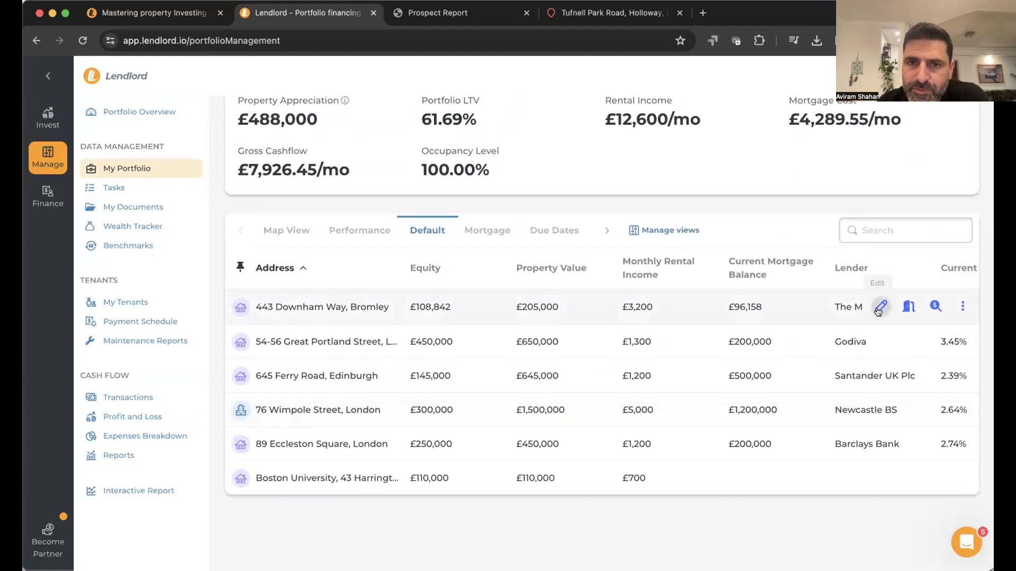
{"action": "left_click", "coordinate": [879, 308]}
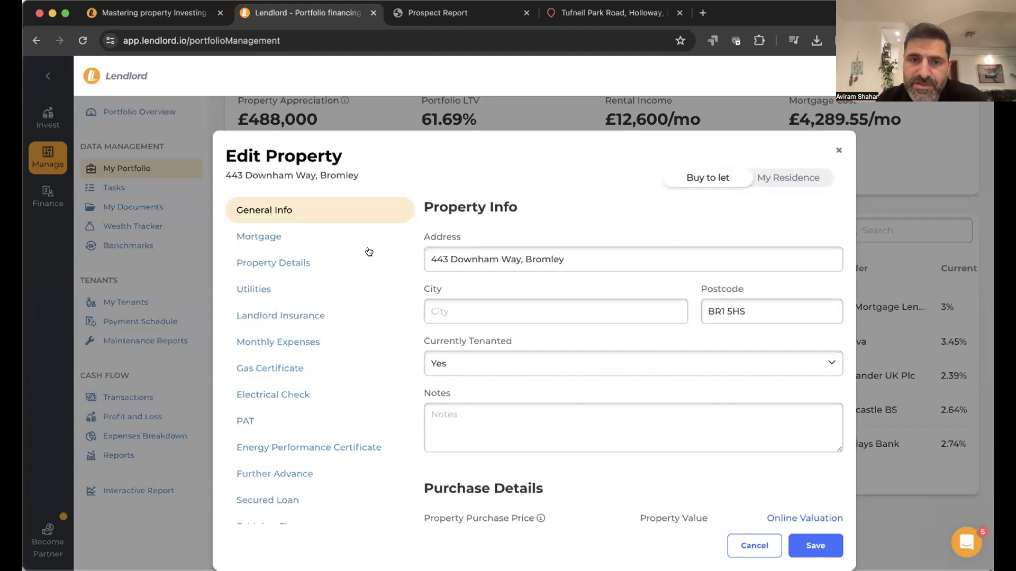
{"action": "left_click", "coordinate": [337, 239]}
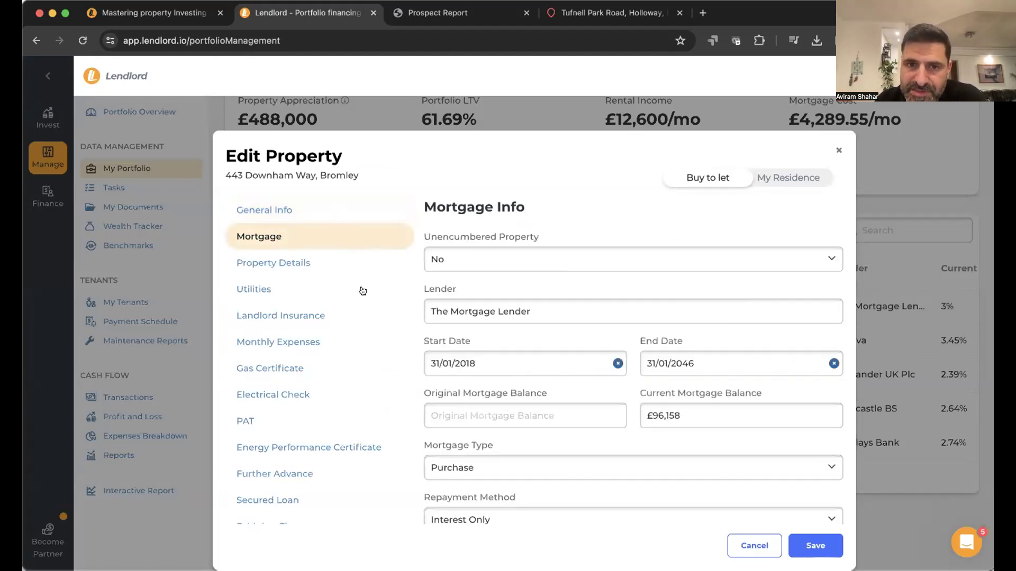
{"action": "left_click", "coordinate": [751, 545]}
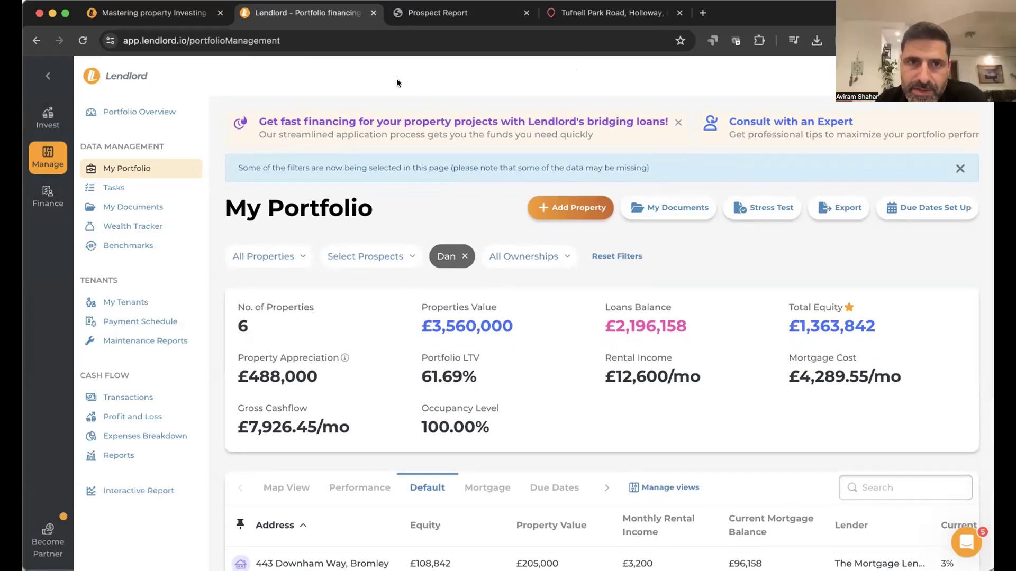
- Check the task list, scroll through the Portfolio Overview dashboard, then go to My Documents
{"action": "left_click", "coordinate": [171, 189]}
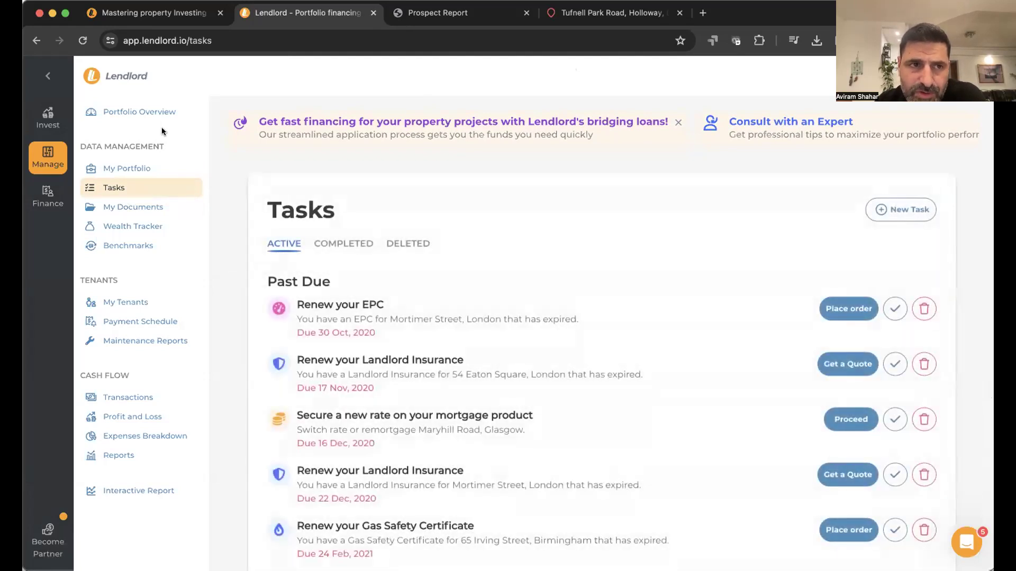
{"action": "left_click", "coordinate": [164, 112]}
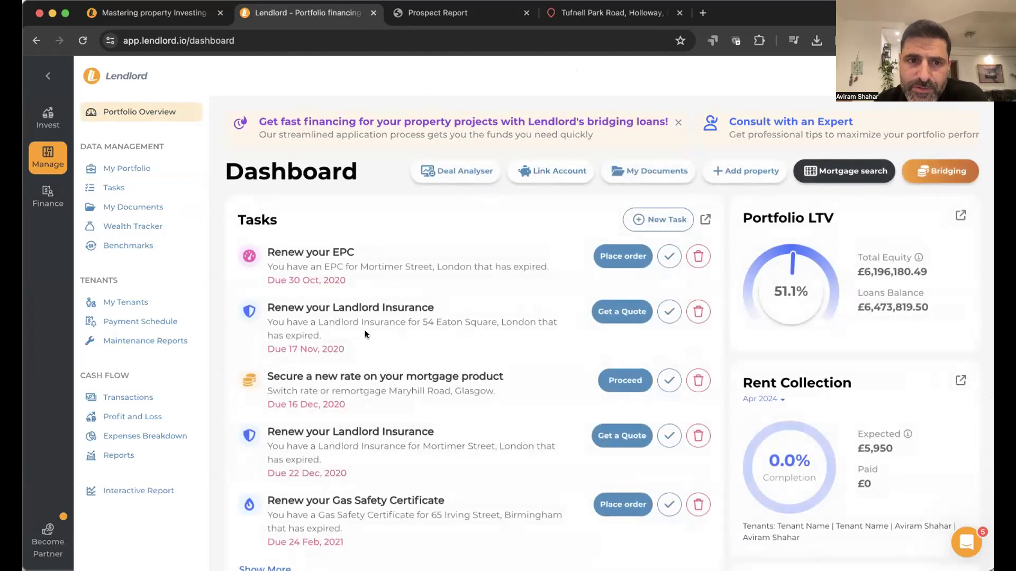
{"action": "scroll", "coordinate": [363, 330], "scroll_direction": "down", "scroll_amount": 5}
{"action": "scroll", "coordinate": [364, 330], "scroll_direction": "up", "scroll_amount": 5}
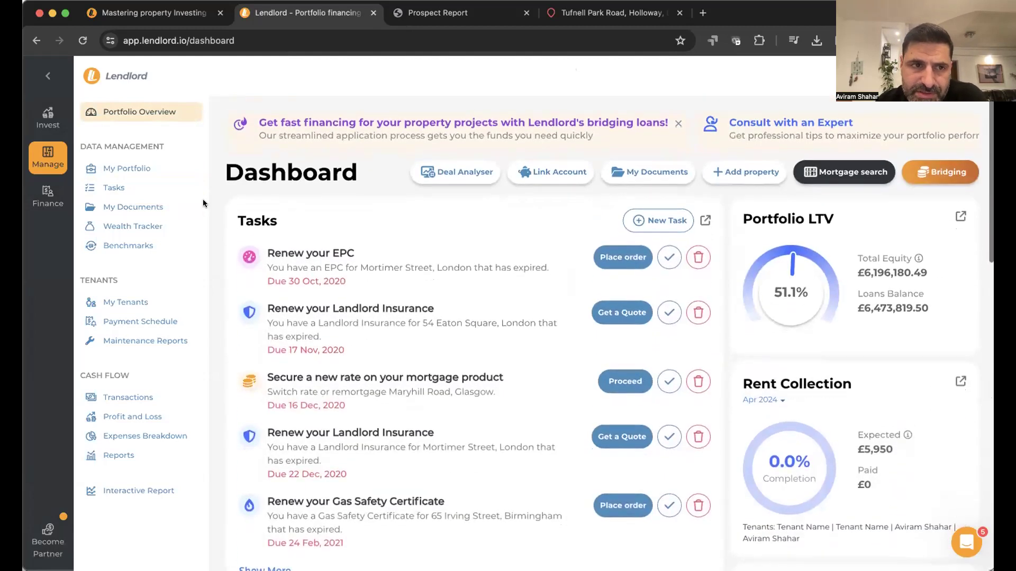
{"action": "left_click", "coordinate": [159, 210]}
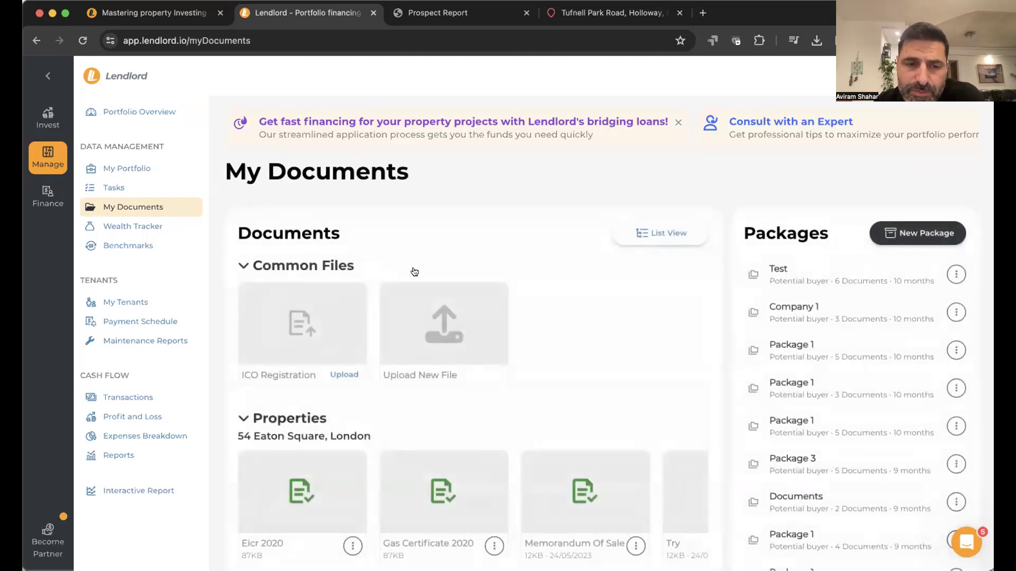
- Scroll through the stored document cards and collapse the Properties documents group
{"action": "scroll", "coordinate": [370, 345], "scroll_direction": "down", "scroll_amount": 3}
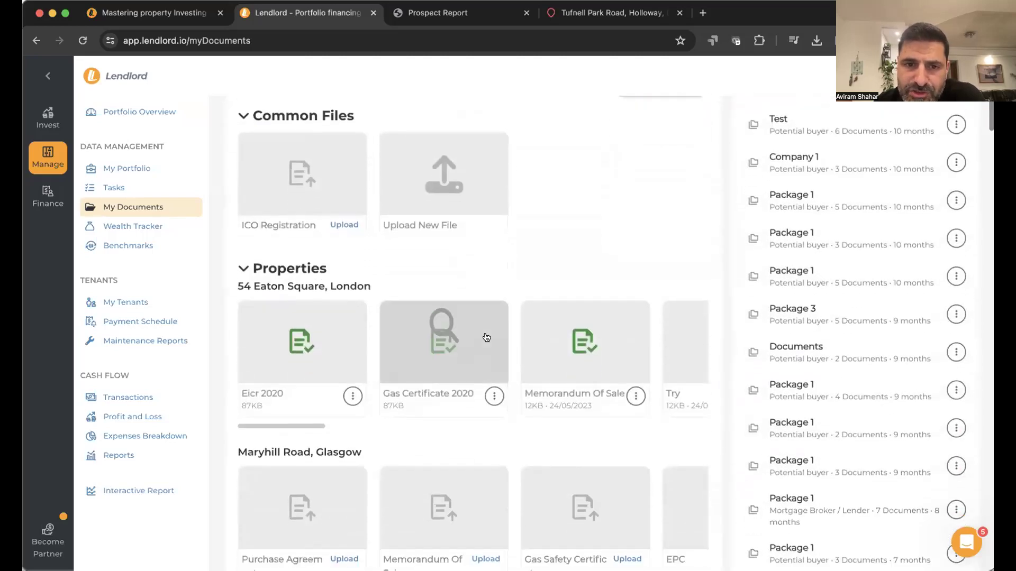
{"action": "scroll", "coordinate": [486, 337], "scroll_direction": "right", "scroll_amount": 5}
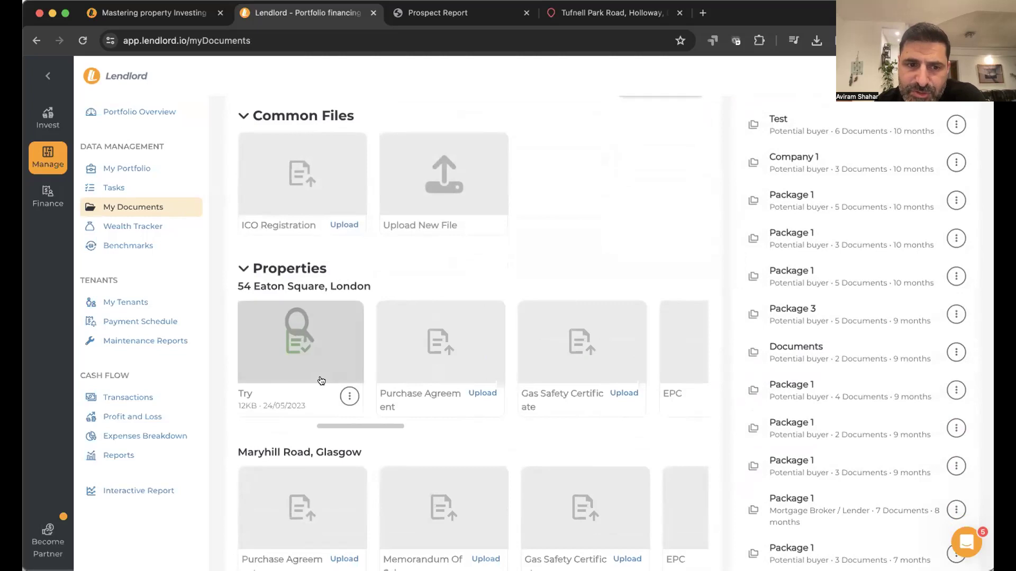
{"action": "left_click", "coordinate": [303, 270]}
- Browse the remaining documents, start a New Package, then open the My Tenants list
{"action": "scroll", "coordinate": [345, 365], "scroll_direction": "down", "scroll_amount": 1}
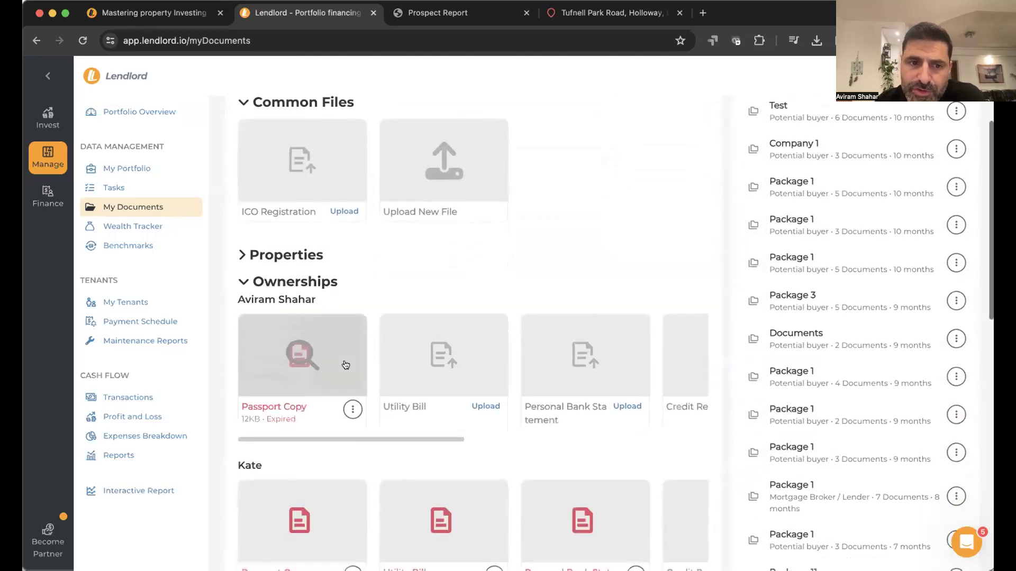
{"action": "scroll", "coordinate": [345, 365], "scroll_direction": "down", "scroll_amount": 2}
{"action": "scroll", "coordinate": [434, 420], "scroll_direction": "right", "scroll_amount": 6}
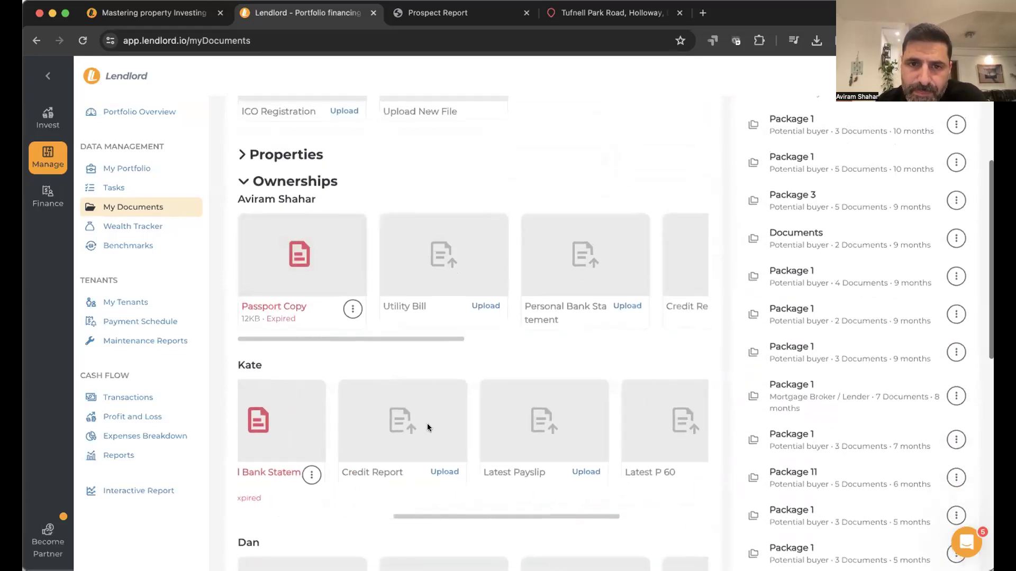
{"action": "scroll", "coordinate": [427, 423], "scroll_direction": "up", "scroll_amount": 10}
{"action": "left_click", "coordinate": [935, 238]}
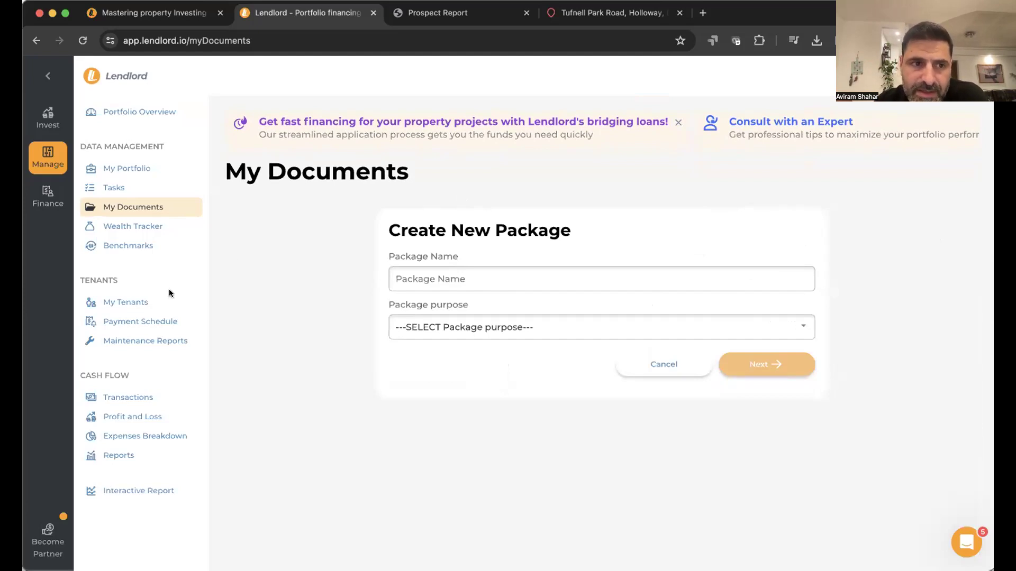
{"action": "left_click", "coordinate": [152, 302]}
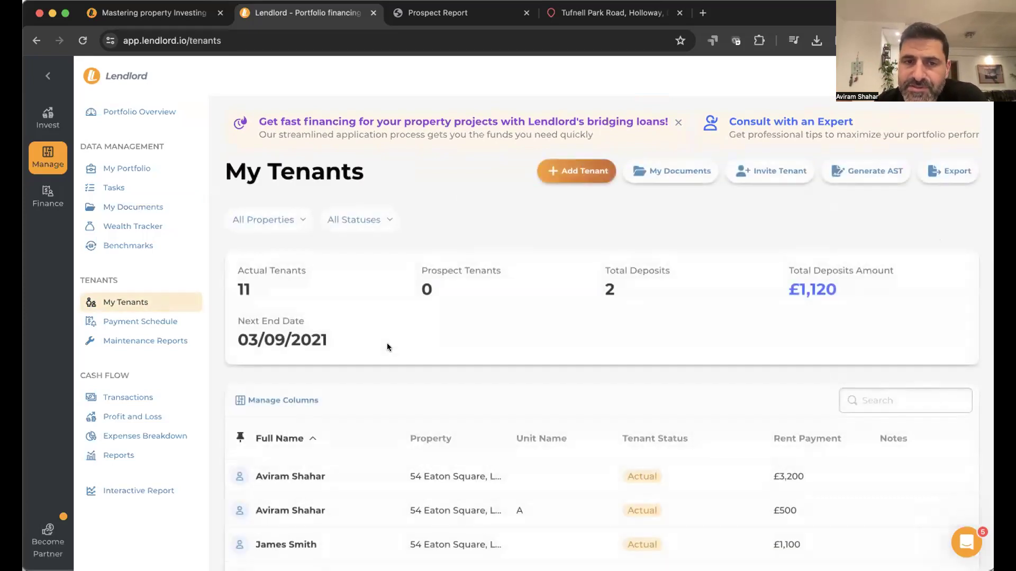
- View the rent Payment Schedule and Maintenance Reports, then go to Profit and Loss
{"action": "left_click", "coordinate": [175, 322]}
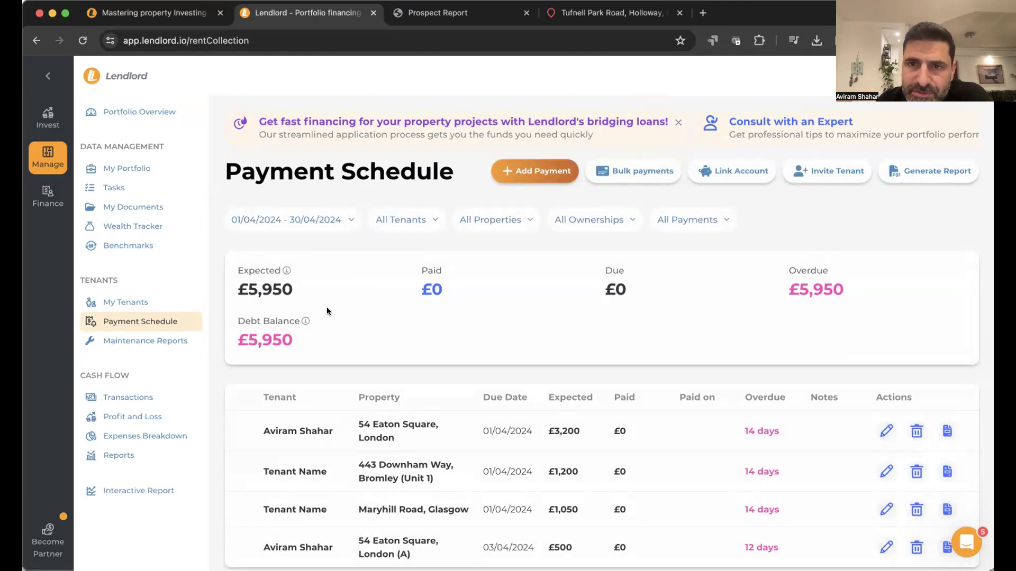
{"action": "left_click", "coordinate": [182, 345]}
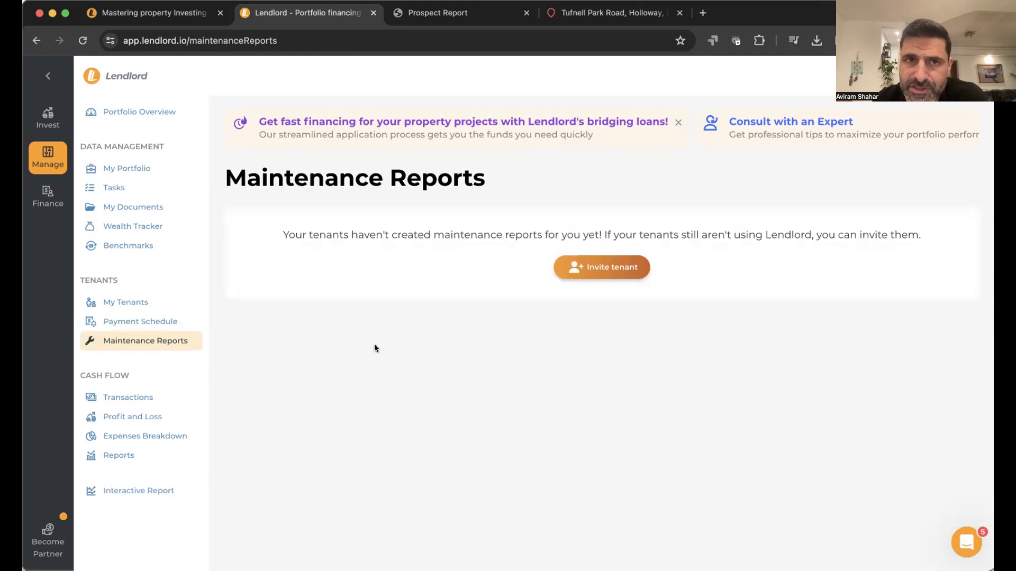
{"action": "left_click", "coordinate": [165, 416]}
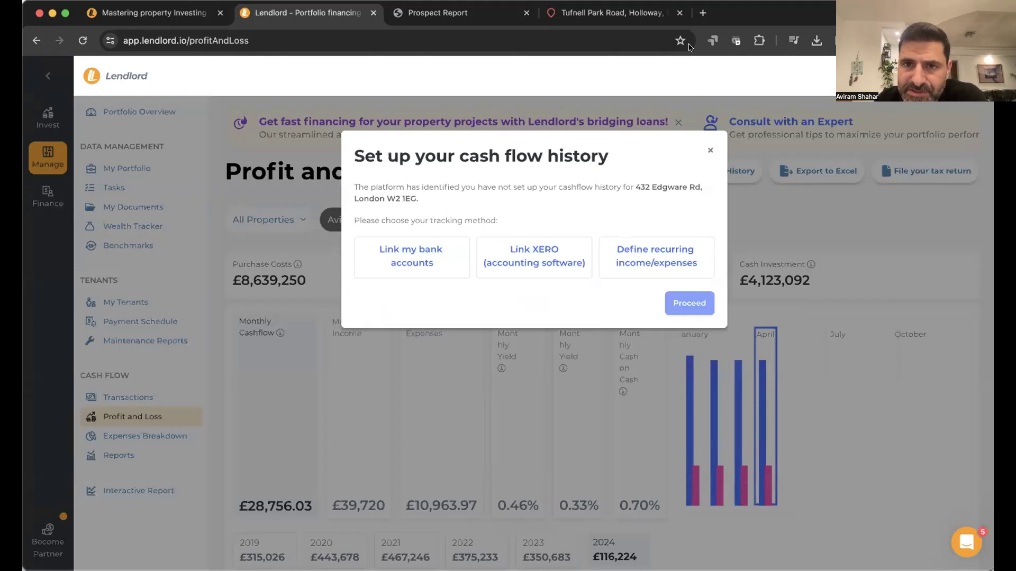
- Dismiss the cash flow history prompt and go to the Transactions page under Cash Flow
{"action": "left_click", "coordinate": [709, 150]}
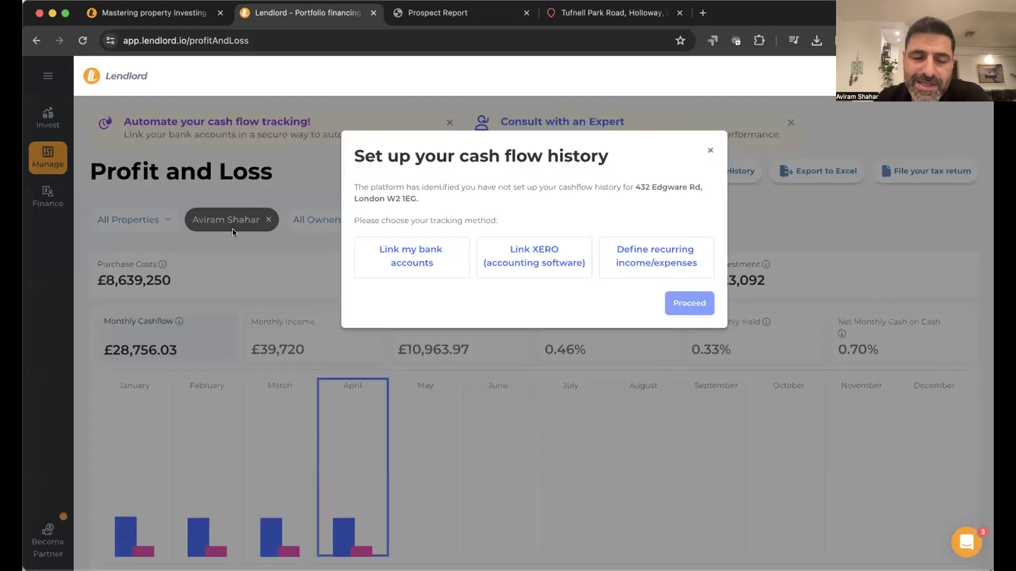
{"action": "left_click", "coordinate": [710, 153]}
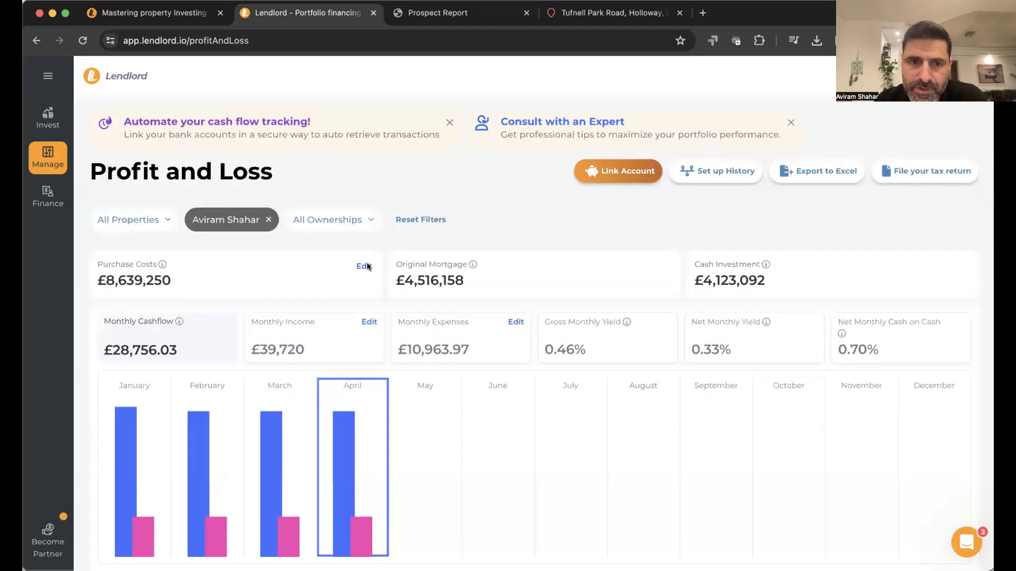
{"action": "mouse_move", "coordinate": [48, 157]}
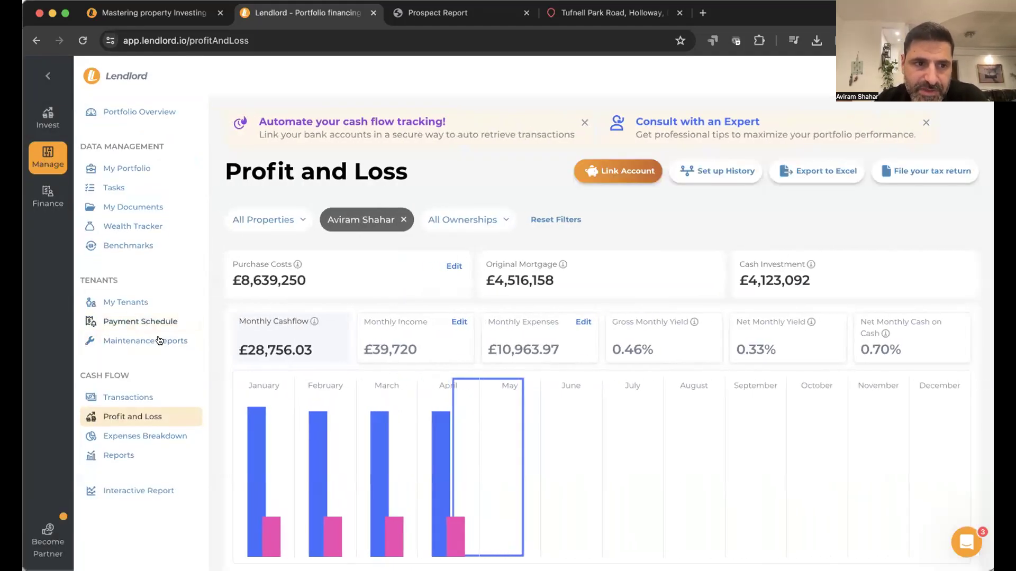
{"action": "left_click", "coordinate": [136, 396]}
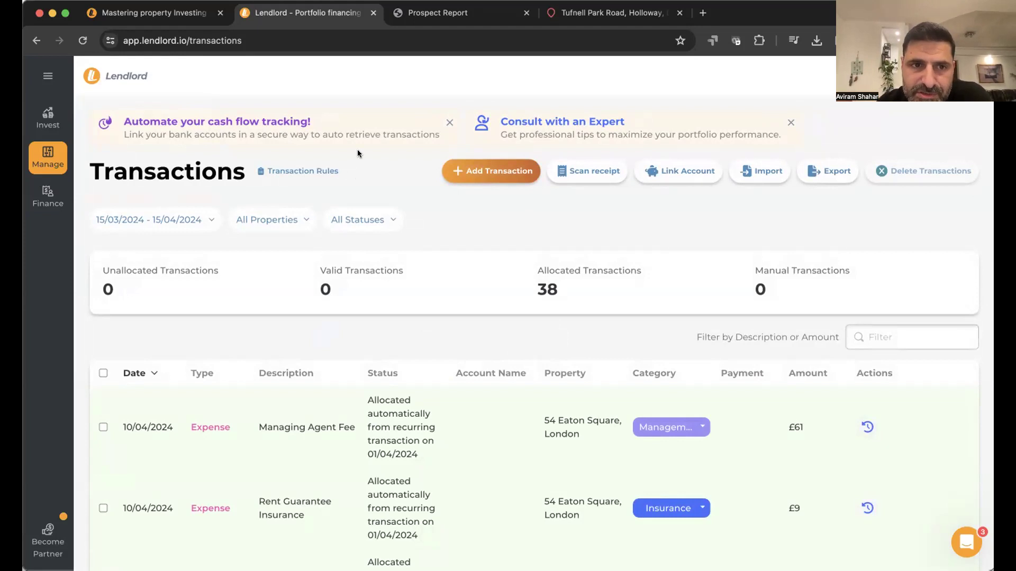
{"action": "left_click", "coordinate": [51, 156]}
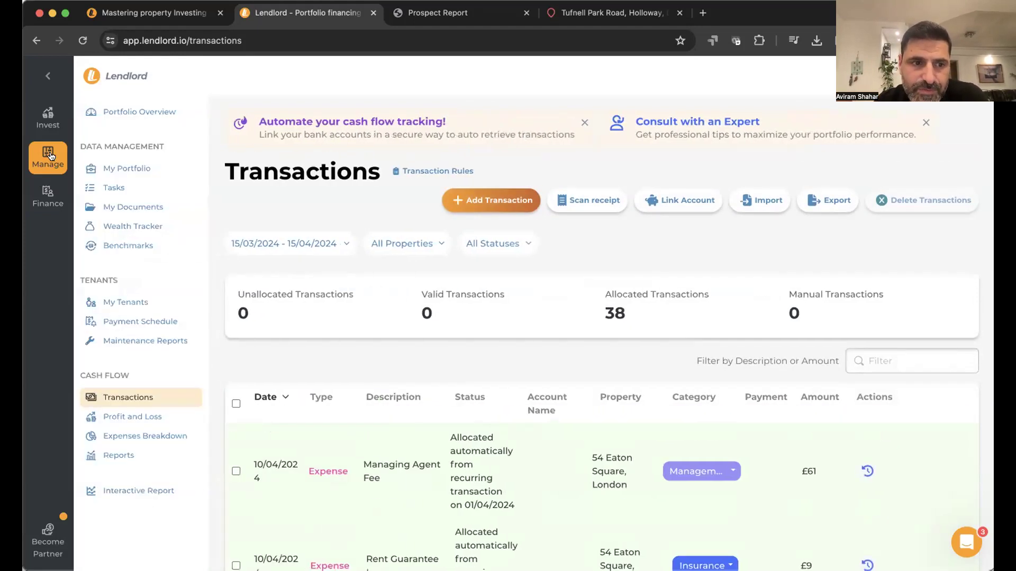
- In Reports, view the Property Breakdown P&L, Expenses, Income Breakdown and Tax Report tabs
{"action": "left_click", "coordinate": [160, 454]}
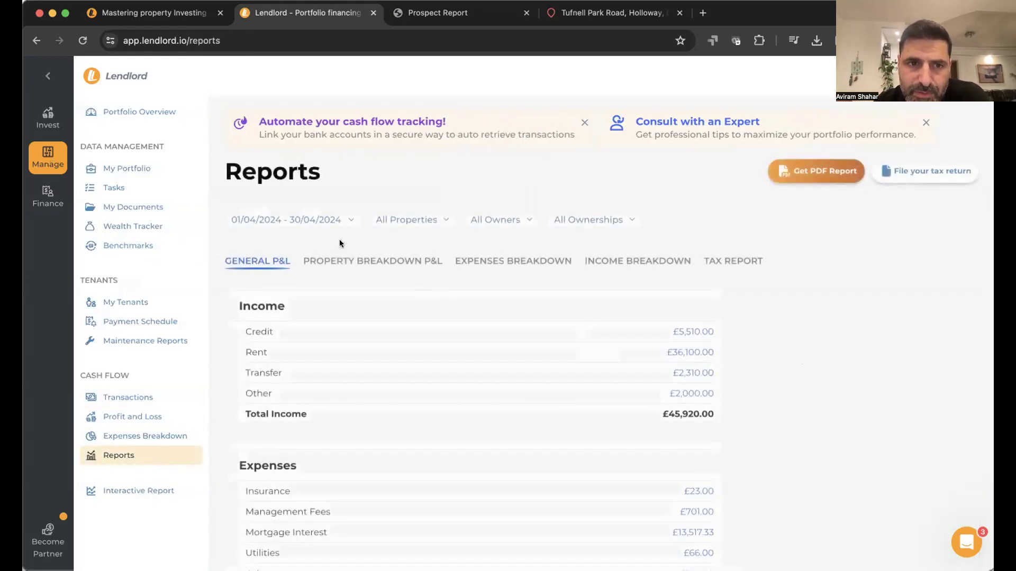
{"action": "left_click", "coordinate": [373, 260]}
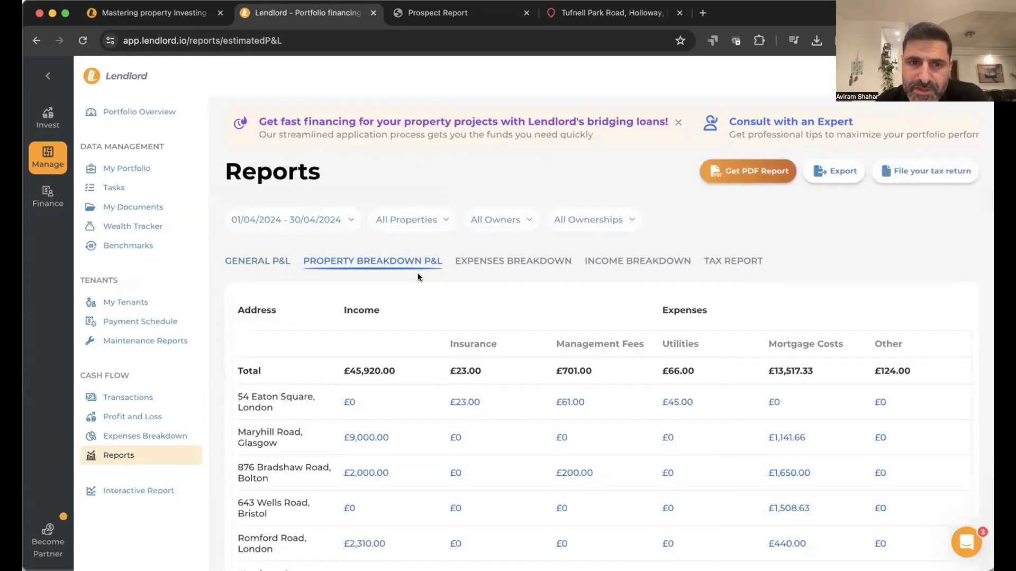
{"action": "left_click", "coordinate": [493, 264]}
{"action": "left_click", "coordinate": [624, 265]}
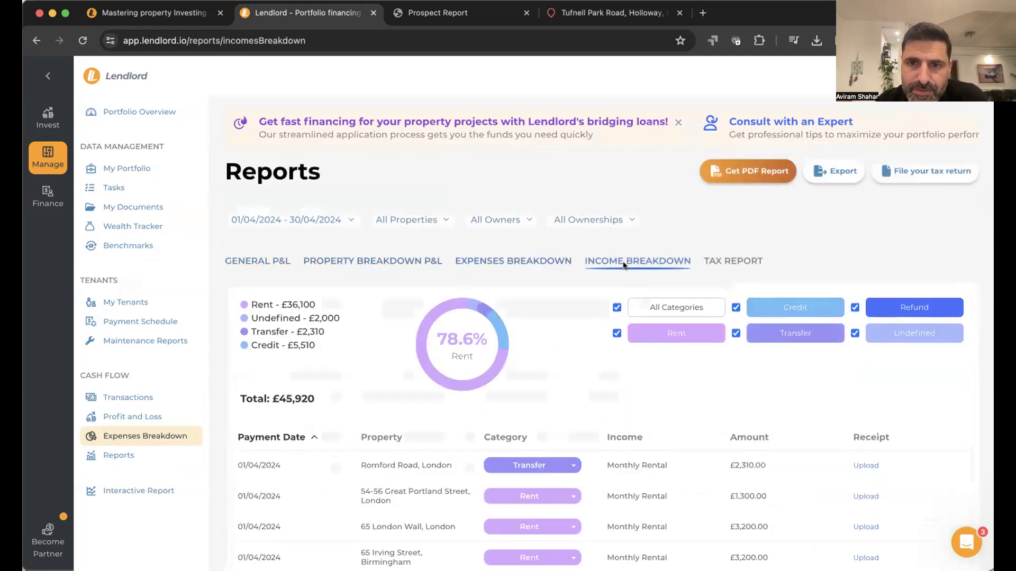
{"action": "left_click", "coordinate": [739, 264]}
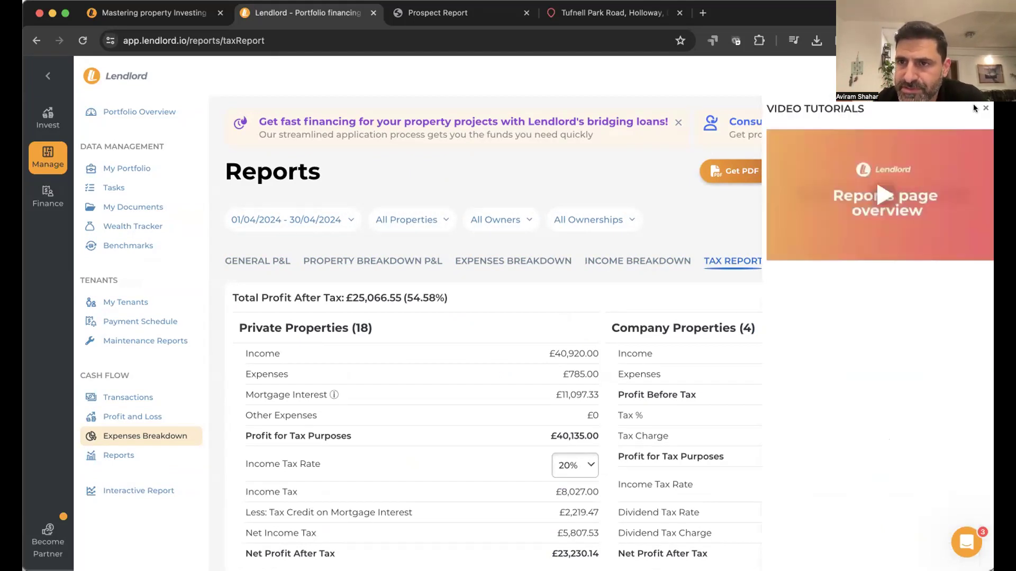
- Dismiss the video tutorials panel and support chat, then show the Finance section pages
{"action": "left_click", "coordinate": [982, 108]}
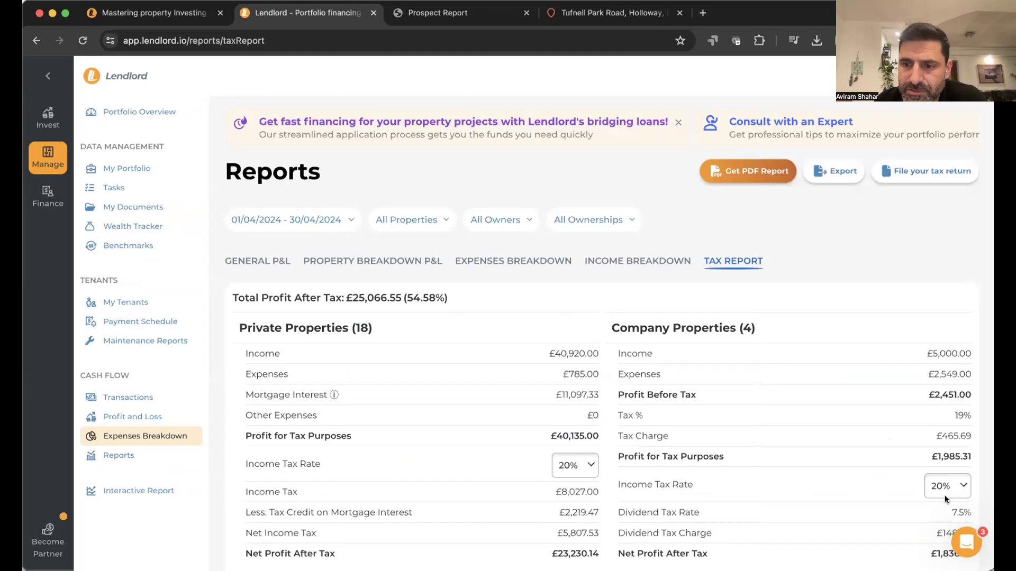
{"action": "left_click", "coordinate": [960, 542]}
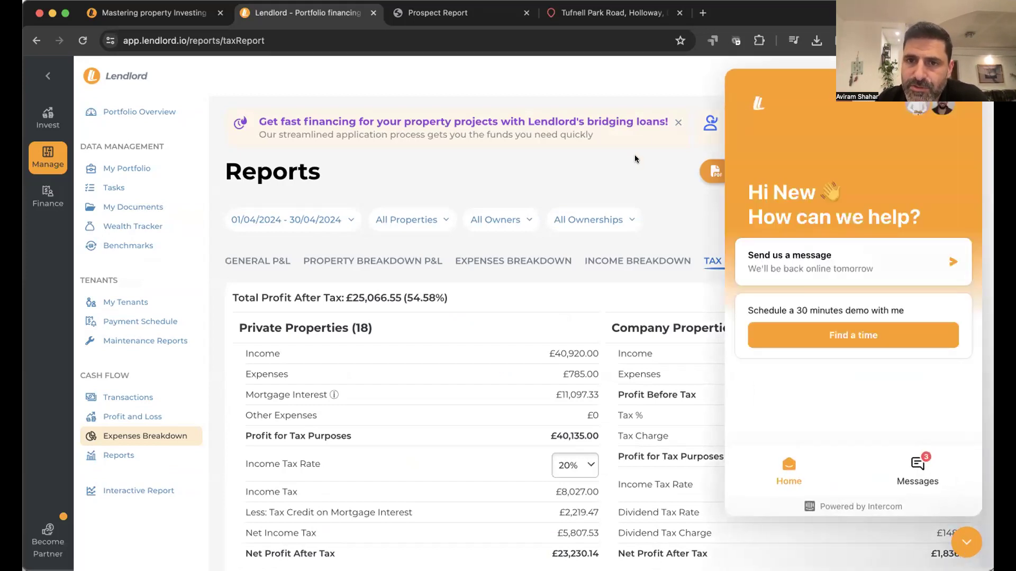
{"action": "left_click", "coordinate": [966, 541]}
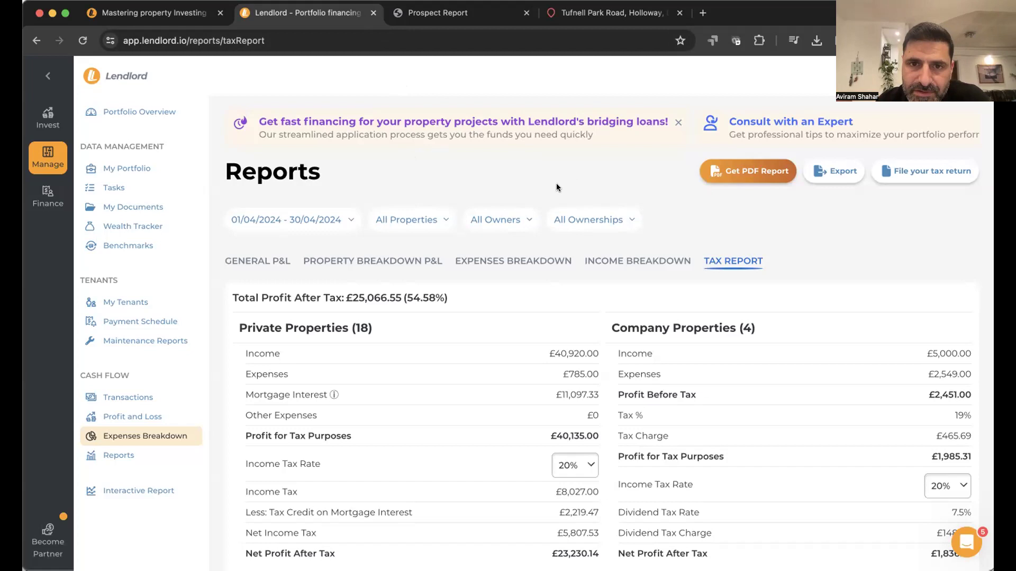
{"action": "left_click", "coordinate": [55, 196]}
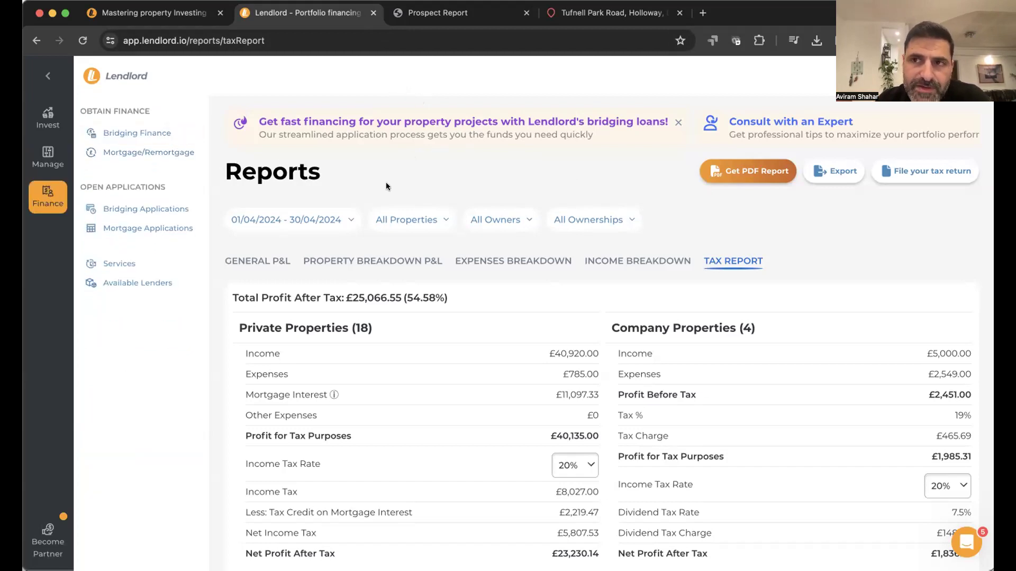
- Open the Bridging Finance loan form and scroll through it
{"action": "left_click", "coordinate": [167, 134]}
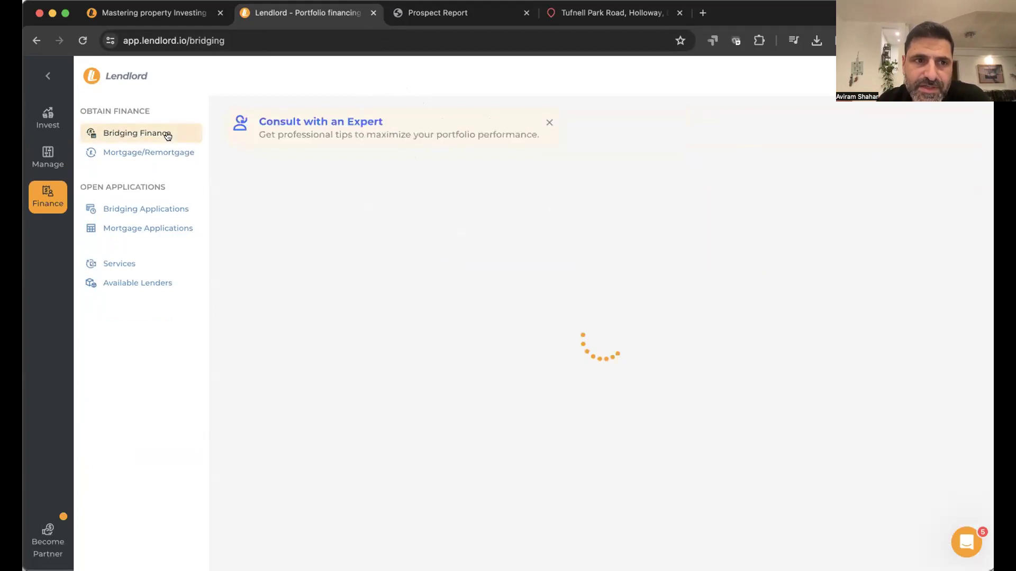
{"action": "scroll", "coordinate": [328, 269], "scroll_direction": "down", "scroll_amount": 5}
{"action": "scroll", "coordinate": [328, 269], "scroll_direction": "up", "scroll_amount": 5}
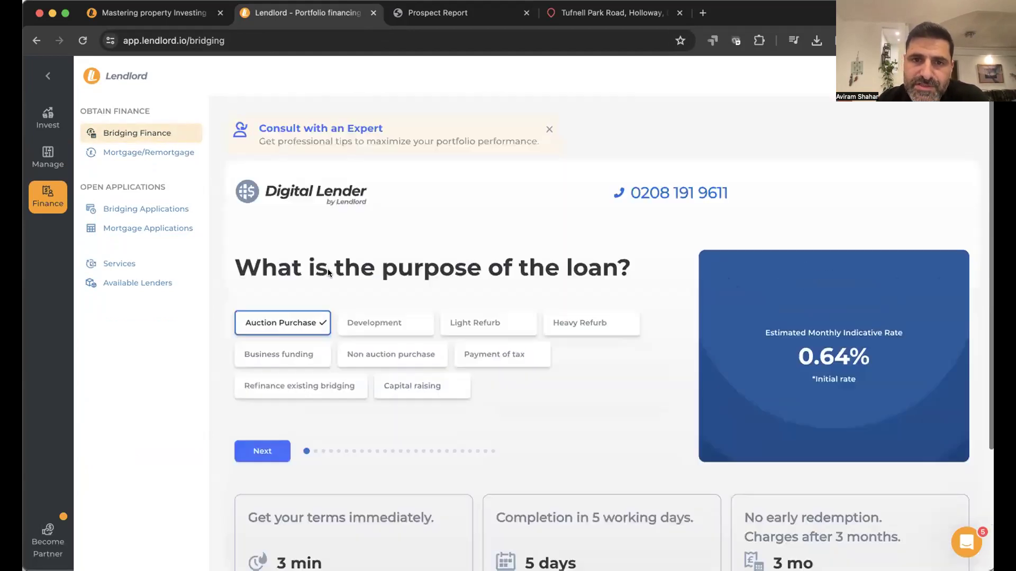
- Browse Mortgage/Remortgage results, apply for the LendInvest 2-year fixed 3.89% product, then open the account menu
{"action": "left_click", "coordinate": [149, 153]}
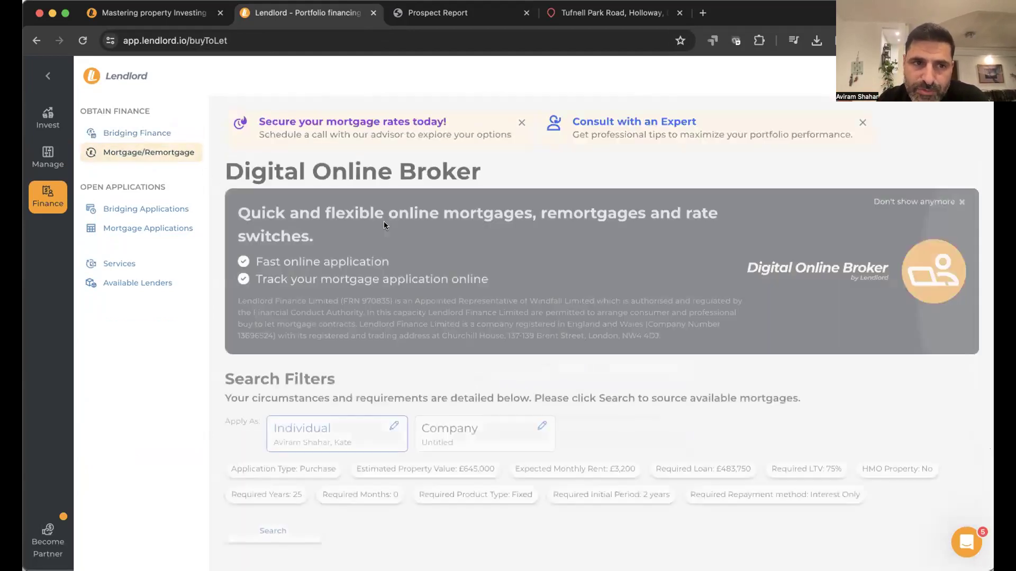
{"action": "scroll", "coordinate": [384, 224], "scroll_direction": "down", "scroll_amount": 4}
{"action": "scroll", "coordinate": [383, 221], "scroll_direction": "down", "scroll_amount": 4}
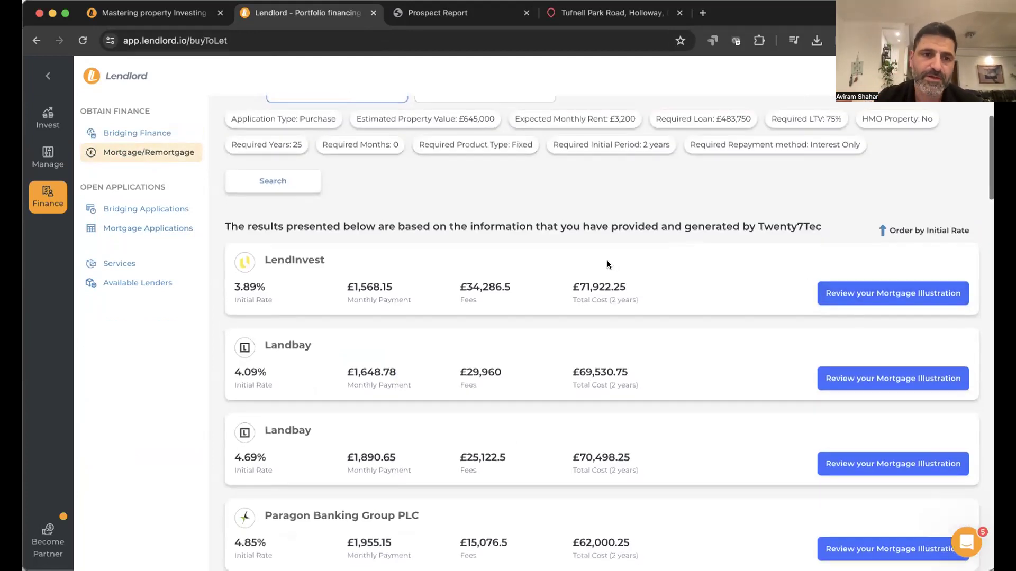
{"action": "scroll", "coordinate": [402, 285], "scroll_direction": "down", "scroll_amount": 4}
{"action": "scroll", "coordinate": [402, 287], "scroll_direction": "down", "scroll_amount": 3}
{"action": "scroll", "coordinate": [402, 288], "scroll_direction": "up", "scroll_amount": 4}
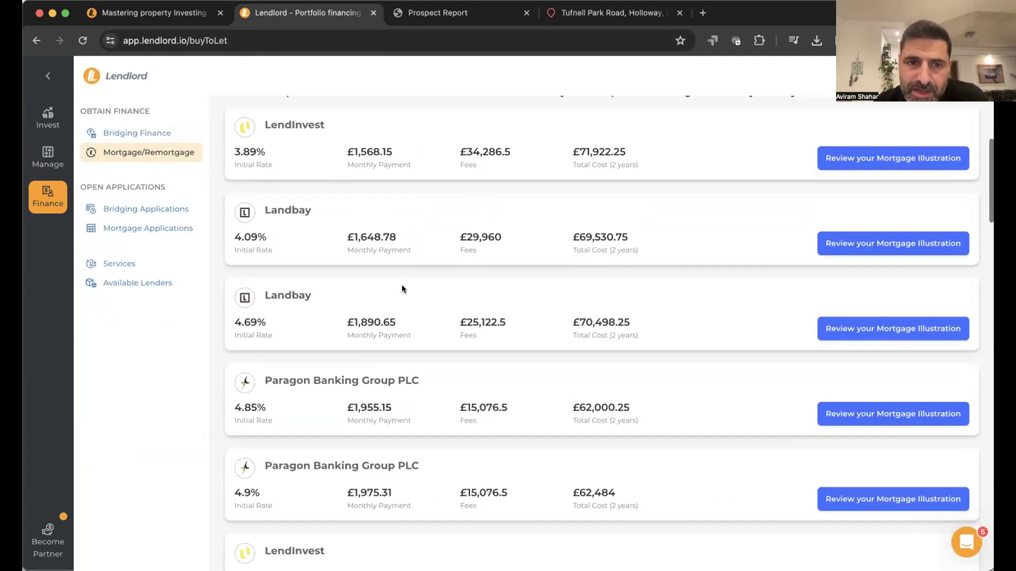
{"action": "scroll", "coordinate": [401, 287], "scroll_direction": "up", "scroll_amount": 2}
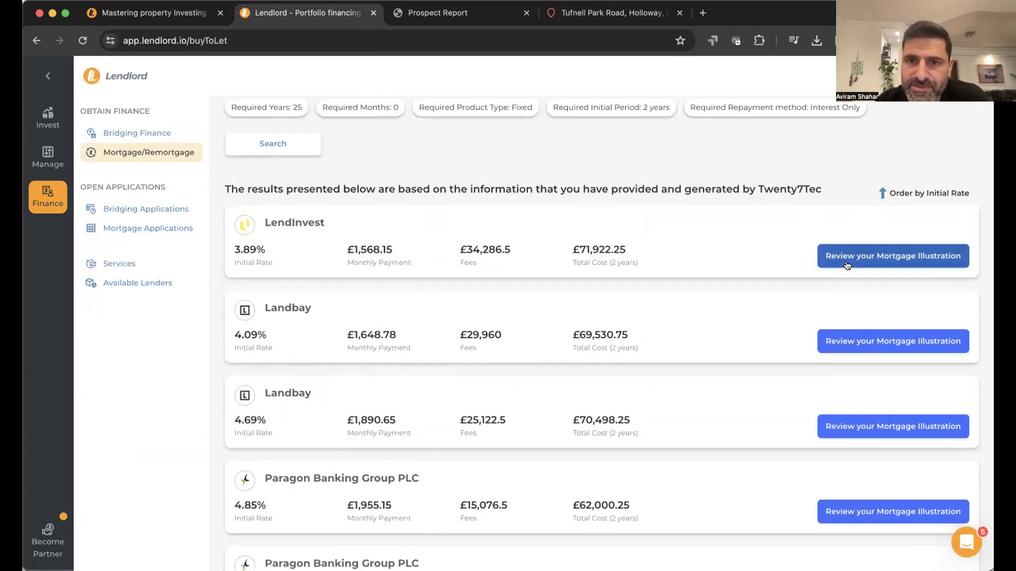
{"action": "left_click", "coordinate": [845, 260]}
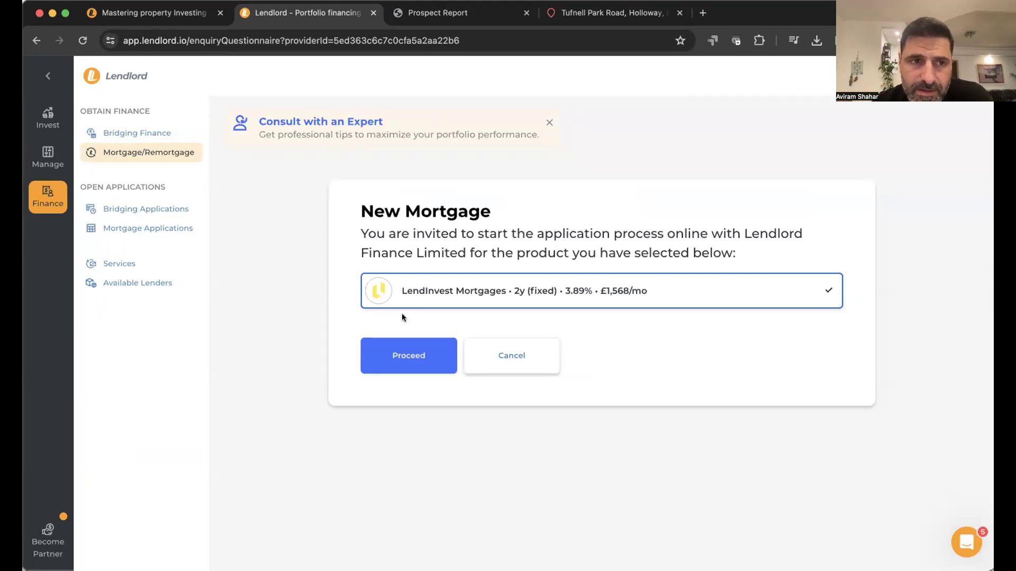
{"action": "left_click", "coordinate": [47, 117]}
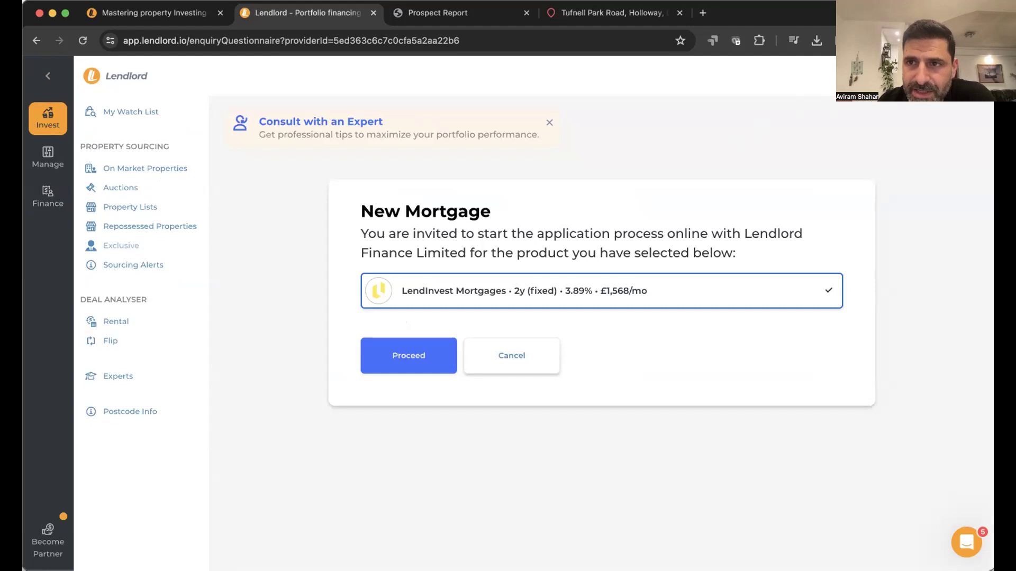
{"action": "left_click", "coordinate": [968, 76]}
- Open Settings, view the Premium trial Plan Details, then return to Account Information
{"action": "left_click", "coordinate": [882, 144]}
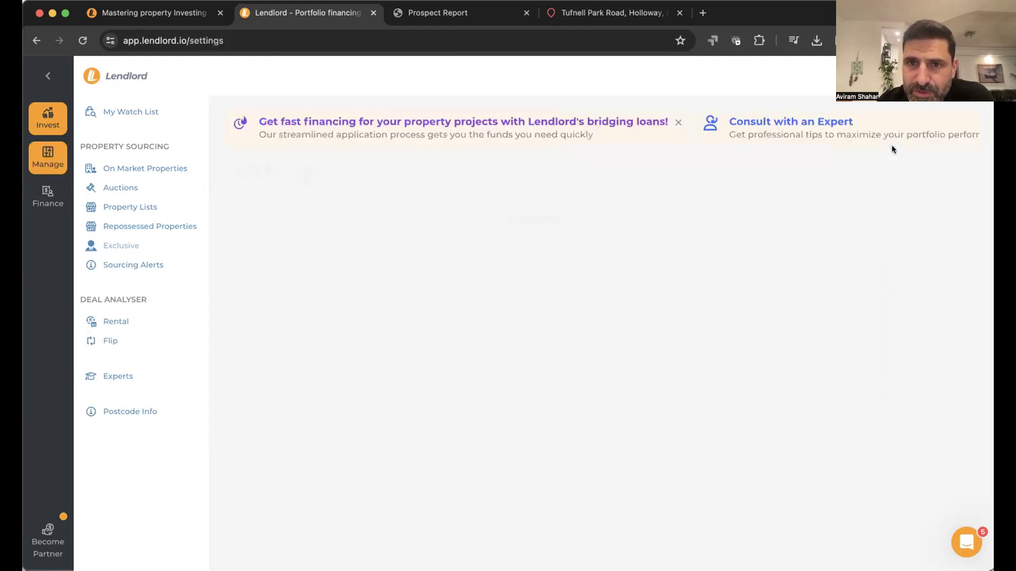
{"action": "scroll", "coordinate": [335, 362], "scroll_direction": "down", "scroll_amount": 3}
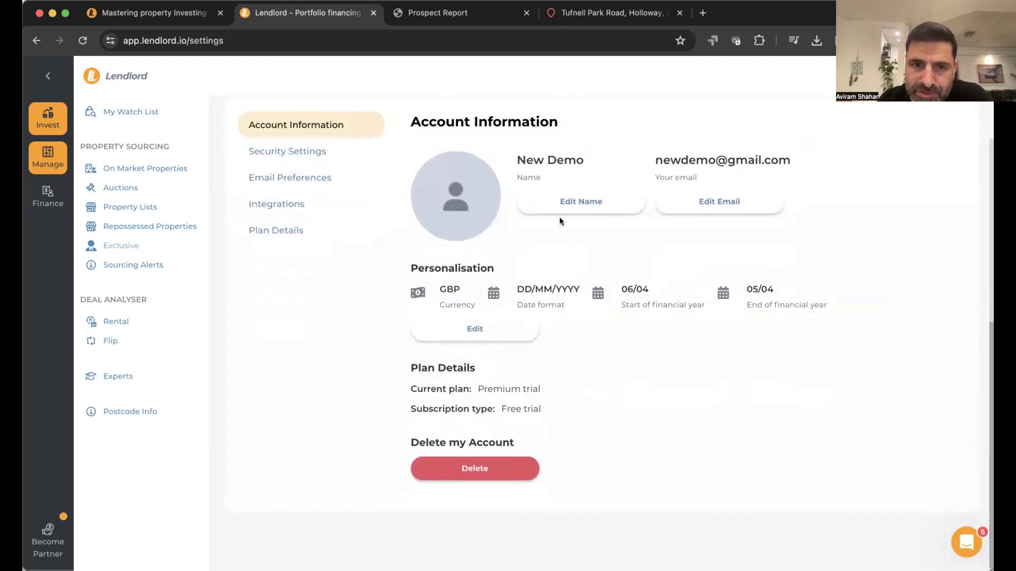
{"action": "triple_click", "coordinate": [447, 365]}
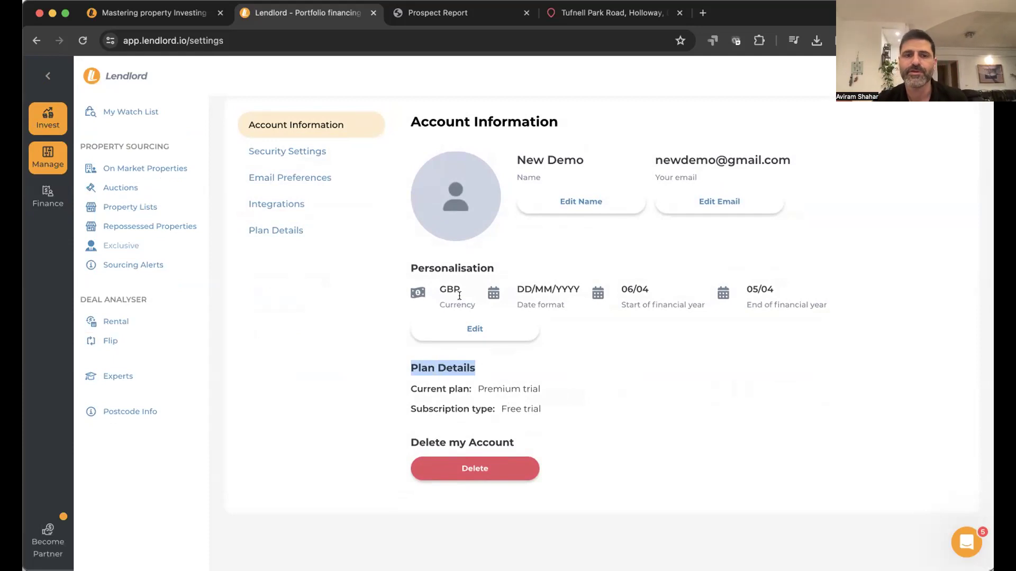
{"action": "left_click", "coordinate": [370, 240]}
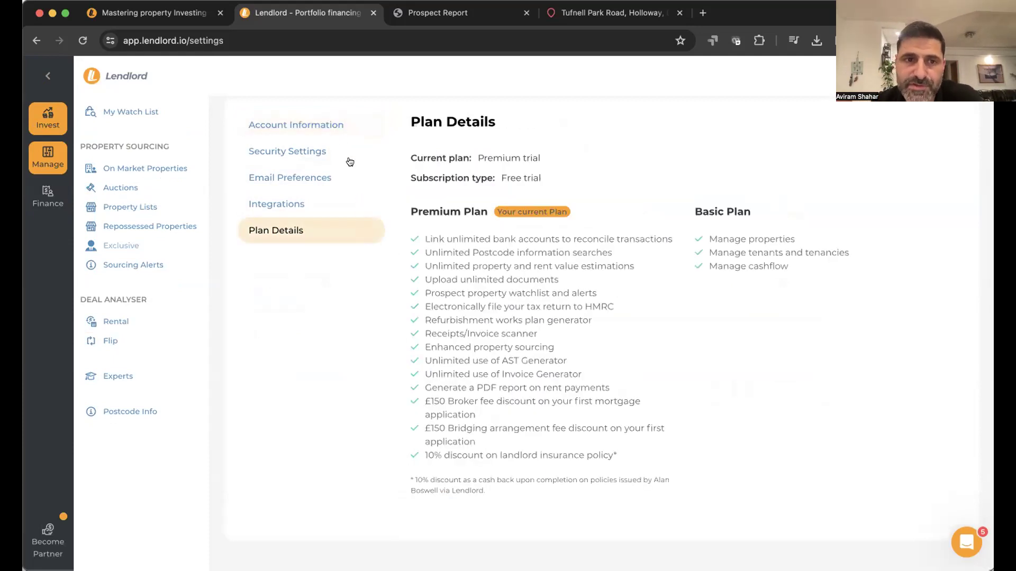
{"action": "left_click", "coordinate": [338, 135]}
{"action": "scroll", "coordinate": [402, 143], "scroll_direction": "up", "scroll_amount": 3}
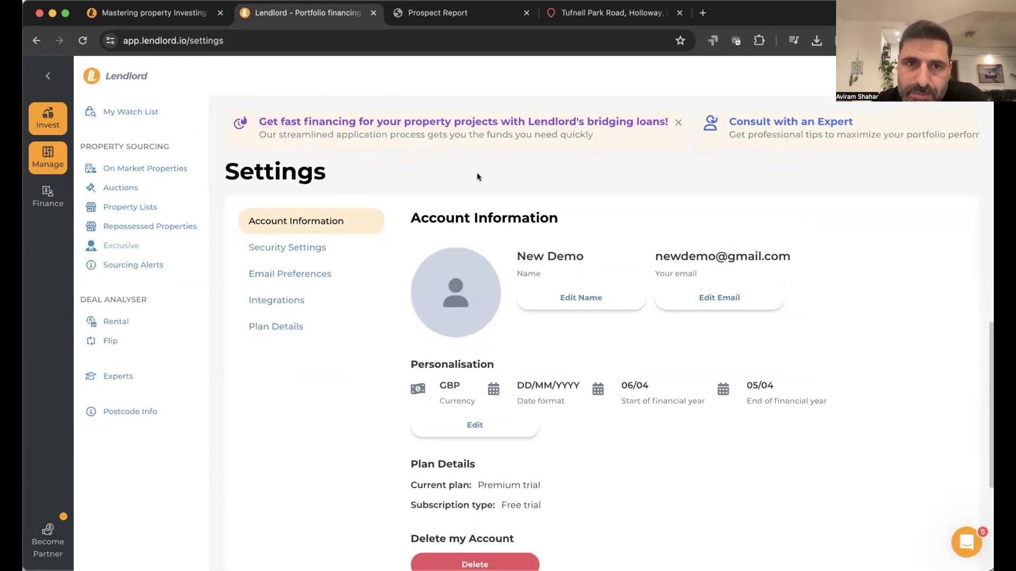